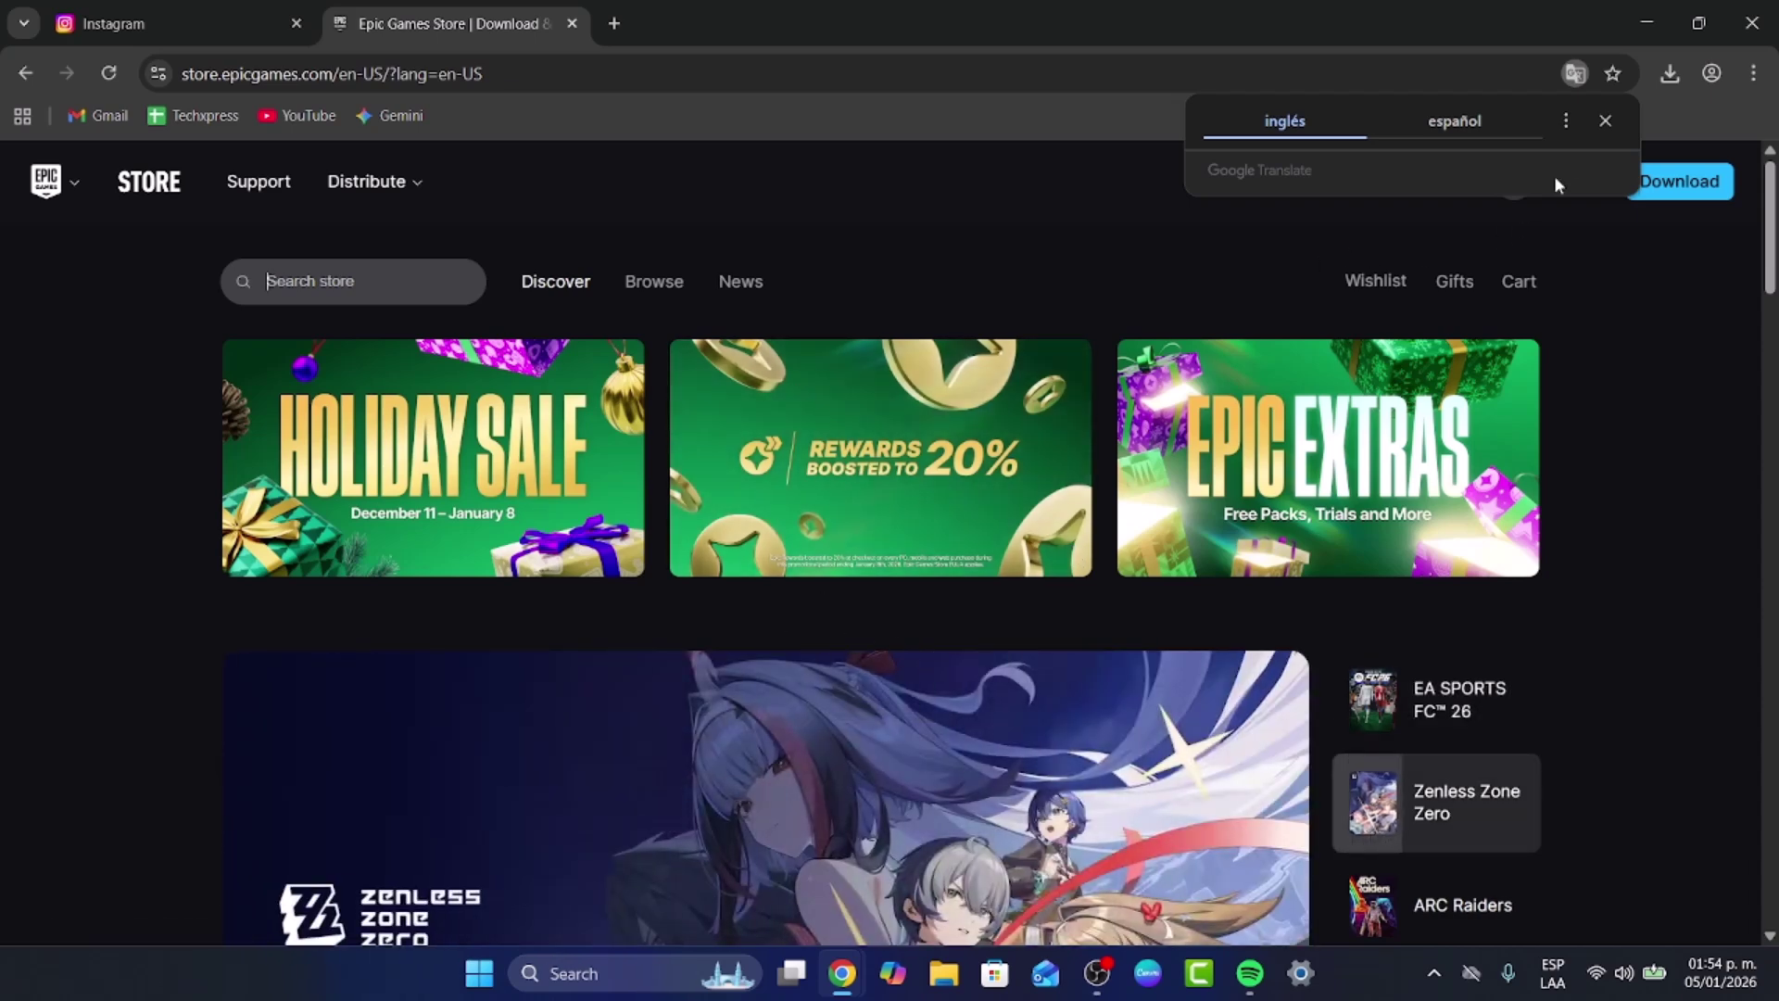
Step: Open the Epic Games Support page and try to submit "date of birth" as the problem description
{"action": "left_click", "coordinate": [1605, 121]}
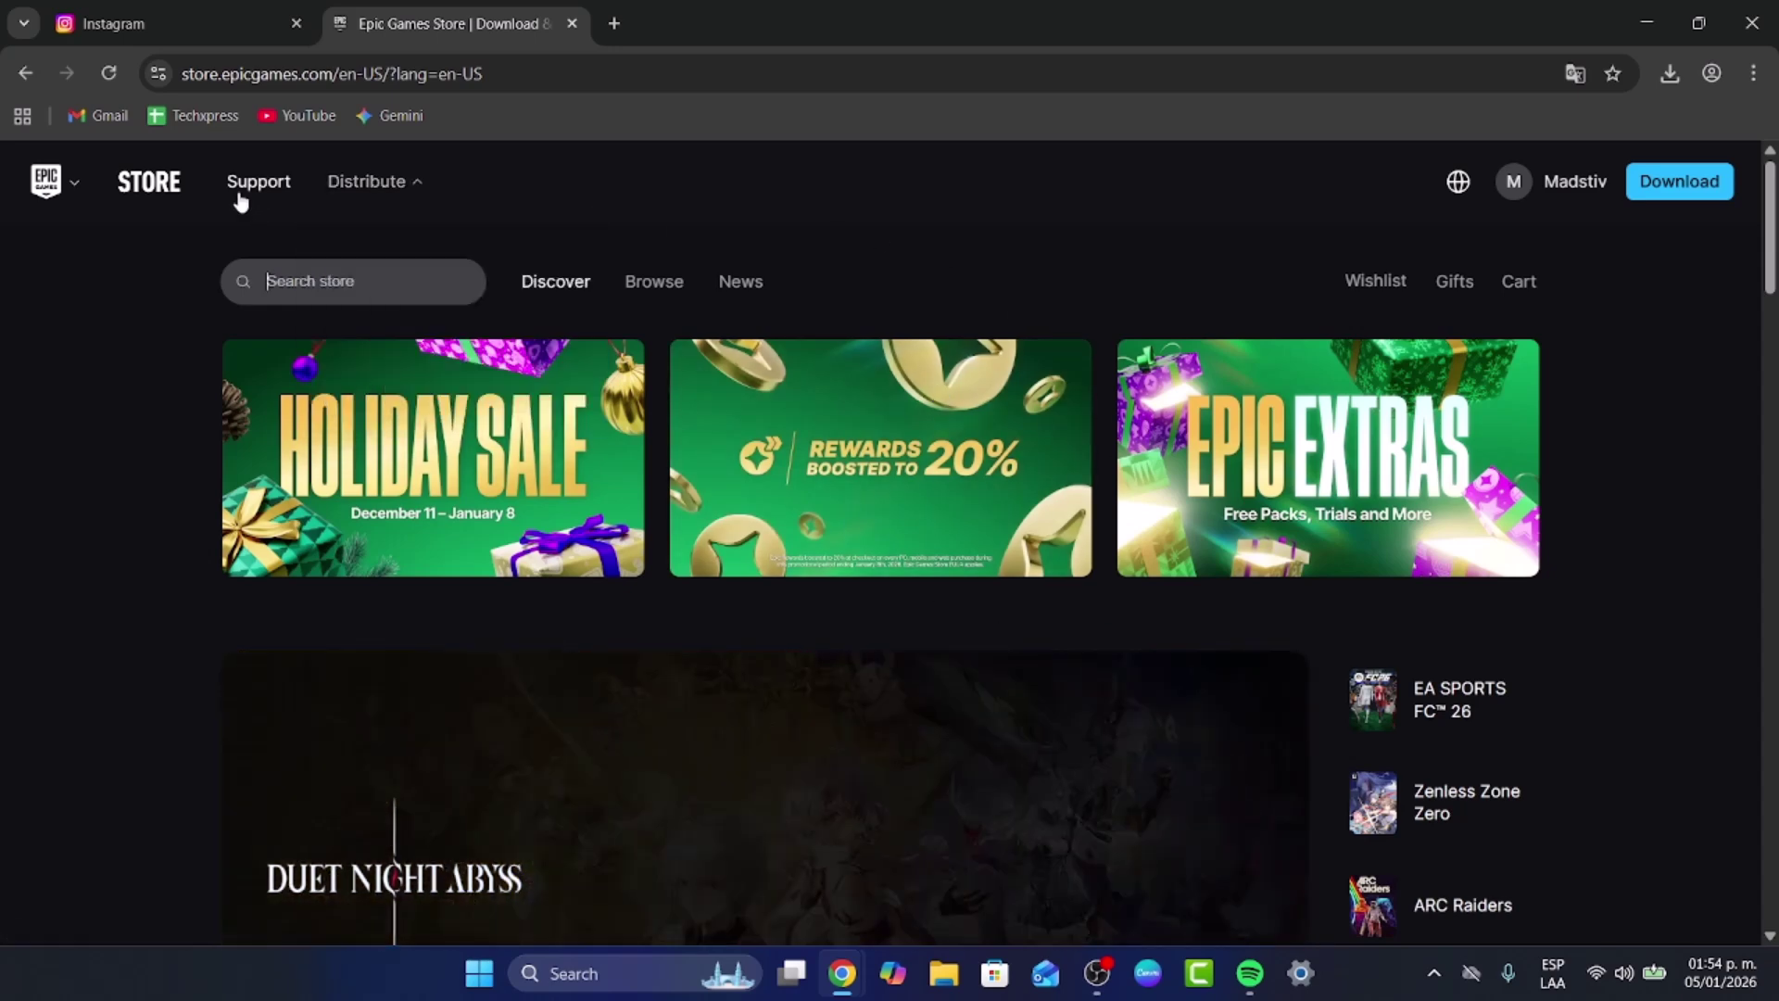
{"action": "left_click", "coordinate": [251, 184]}
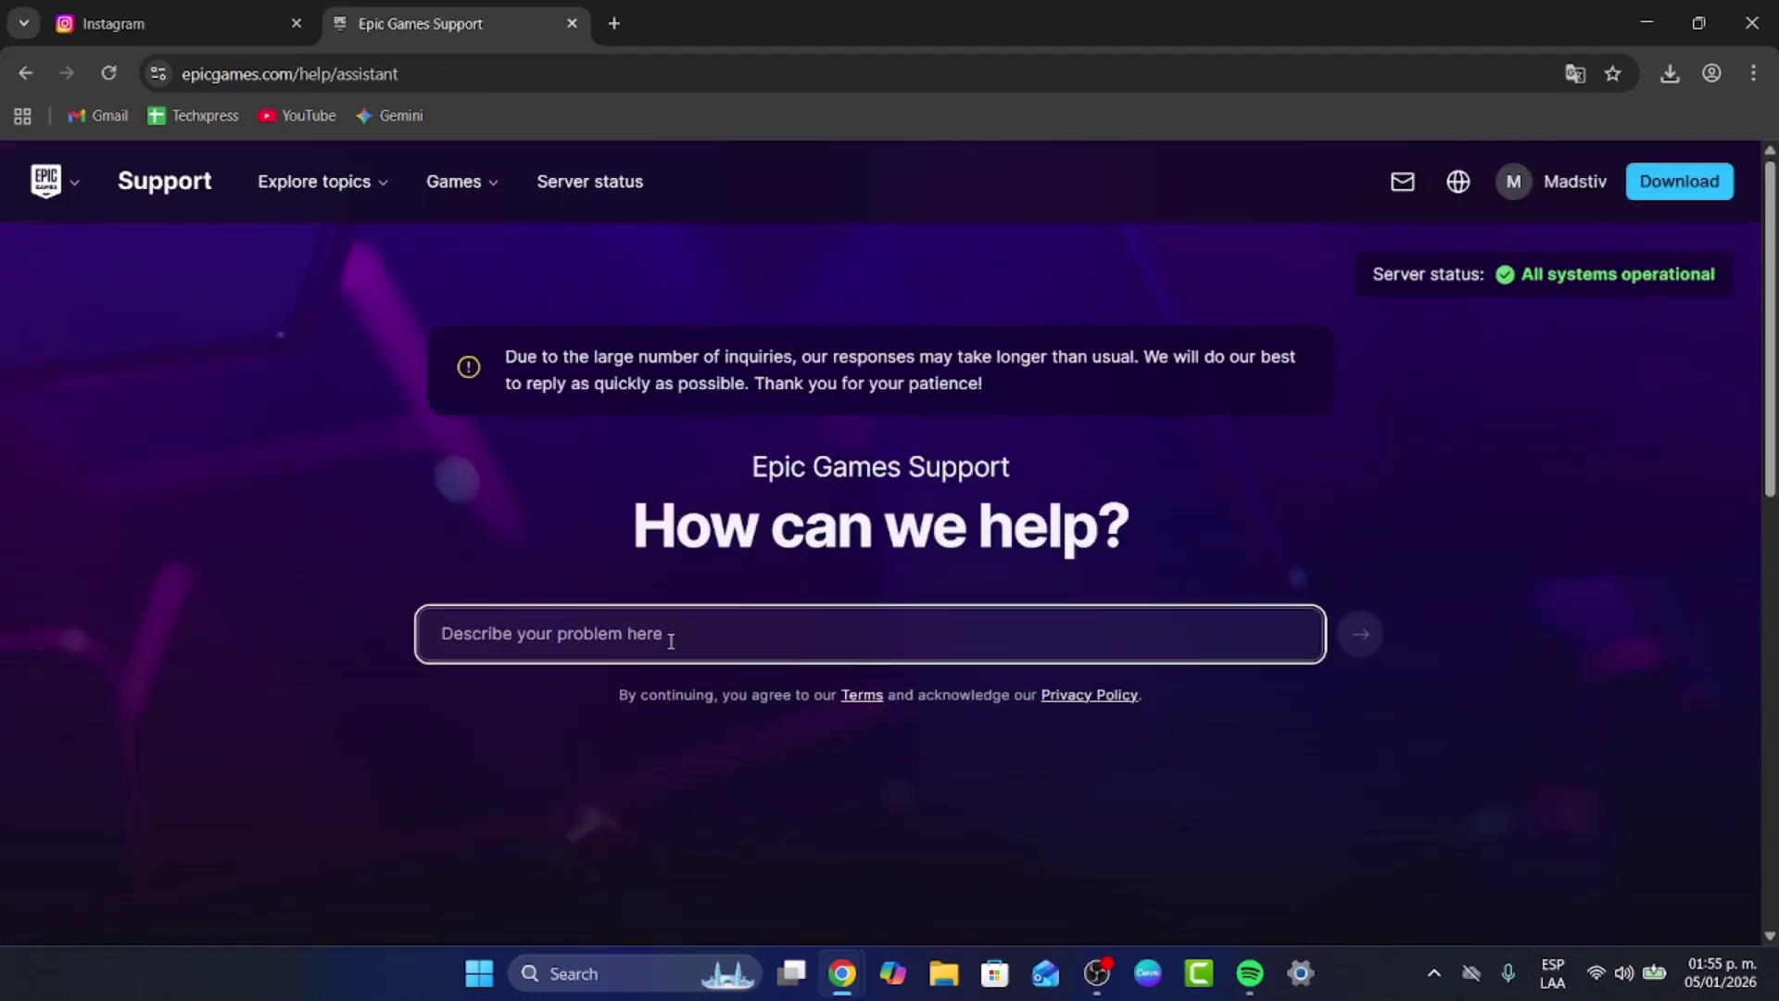
{"action": "type", "text": "date of b"}
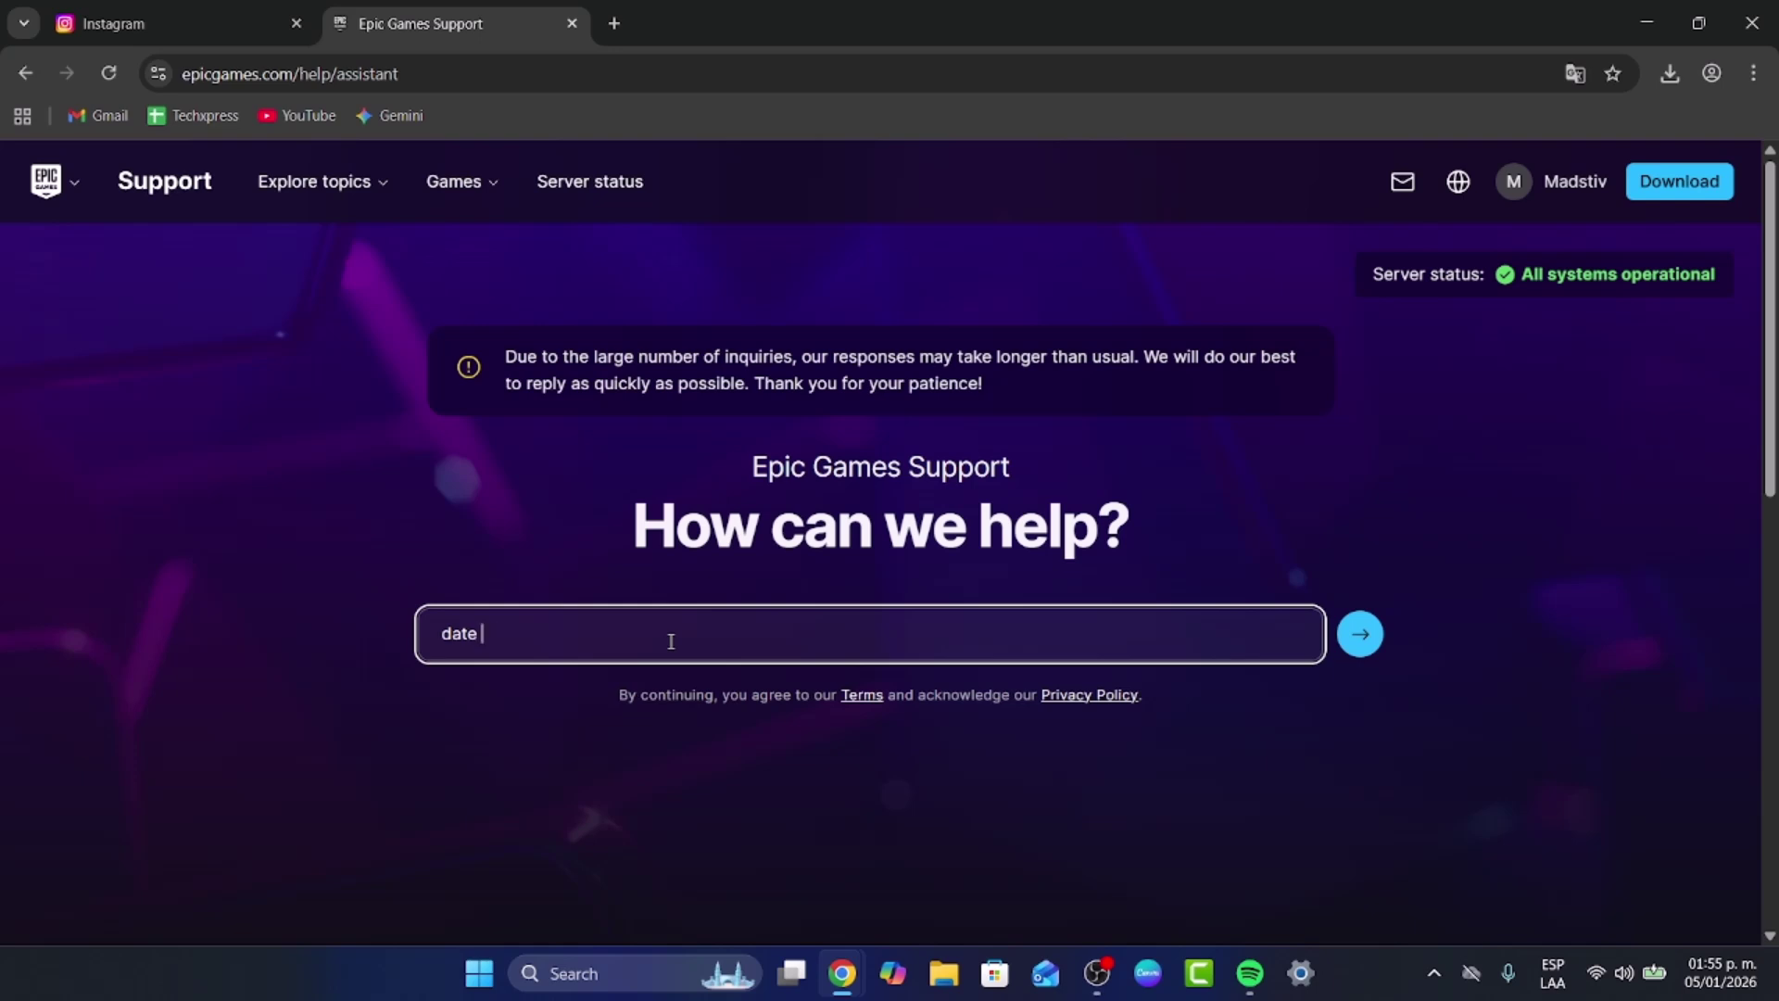
{"action": "type", "text": "irth"}
{"action": "key", "text": "Return"}
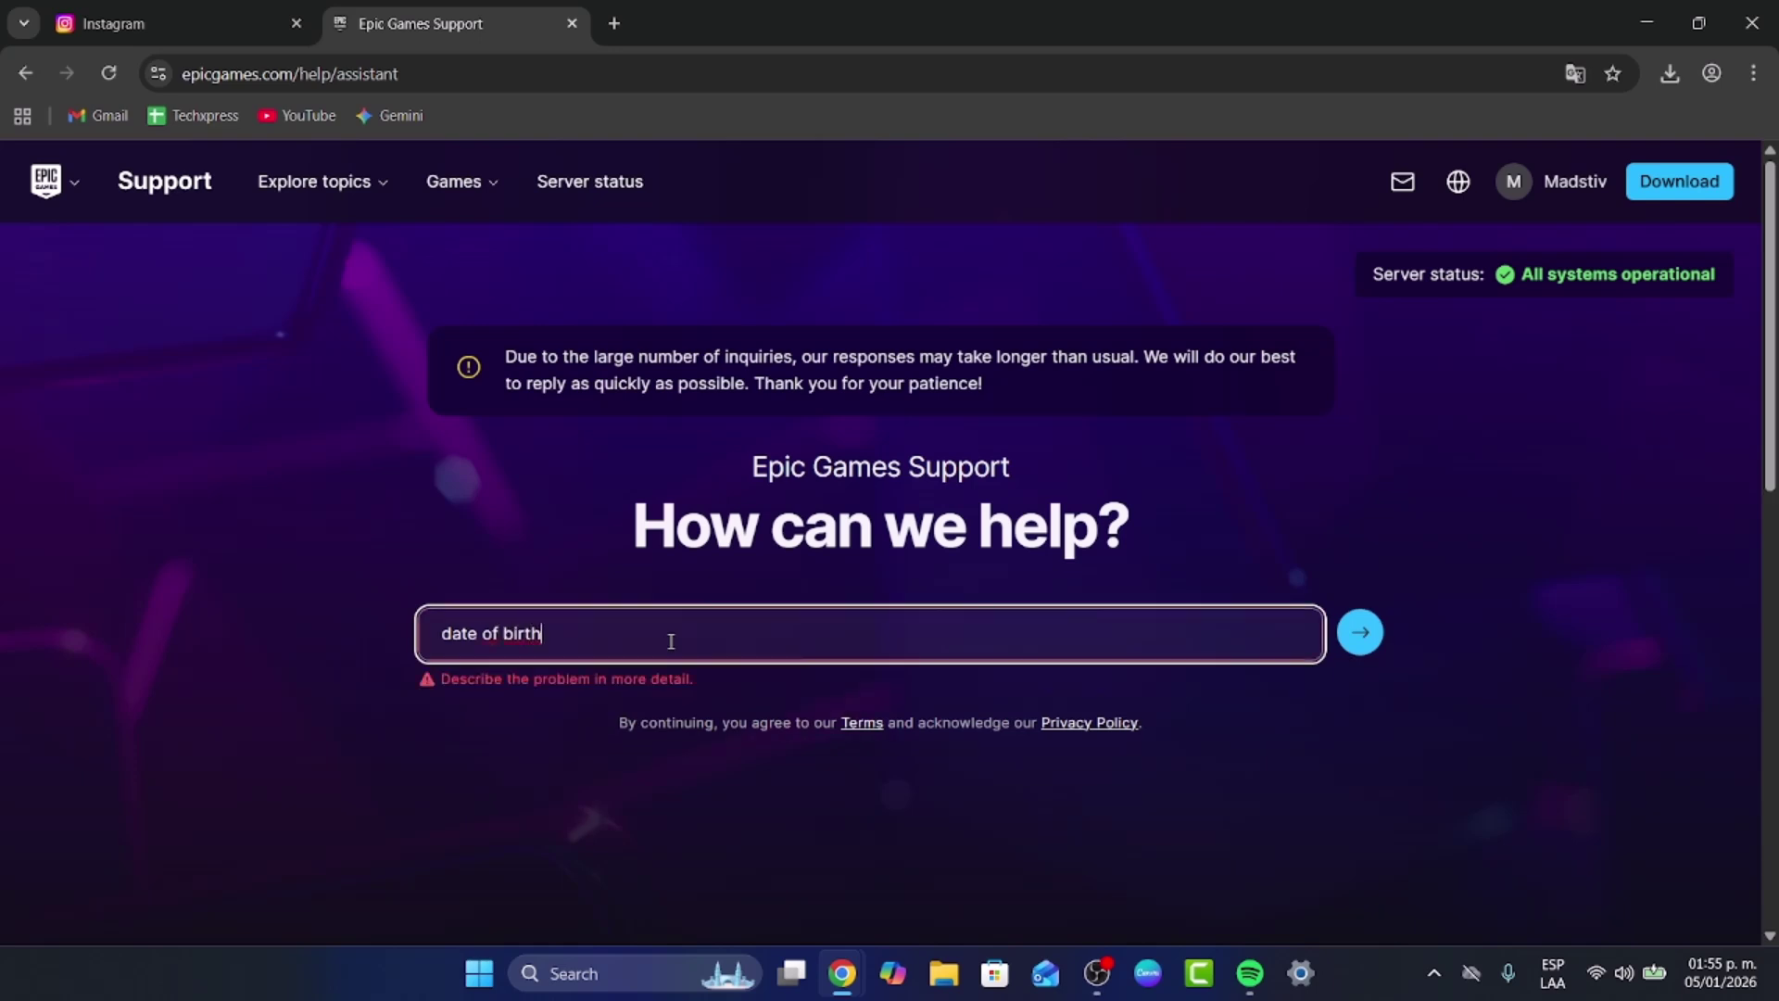
{"action": "scroll", "coordinate": [953, 670], "scroll_direction": "down", "scroll_amount": 1}
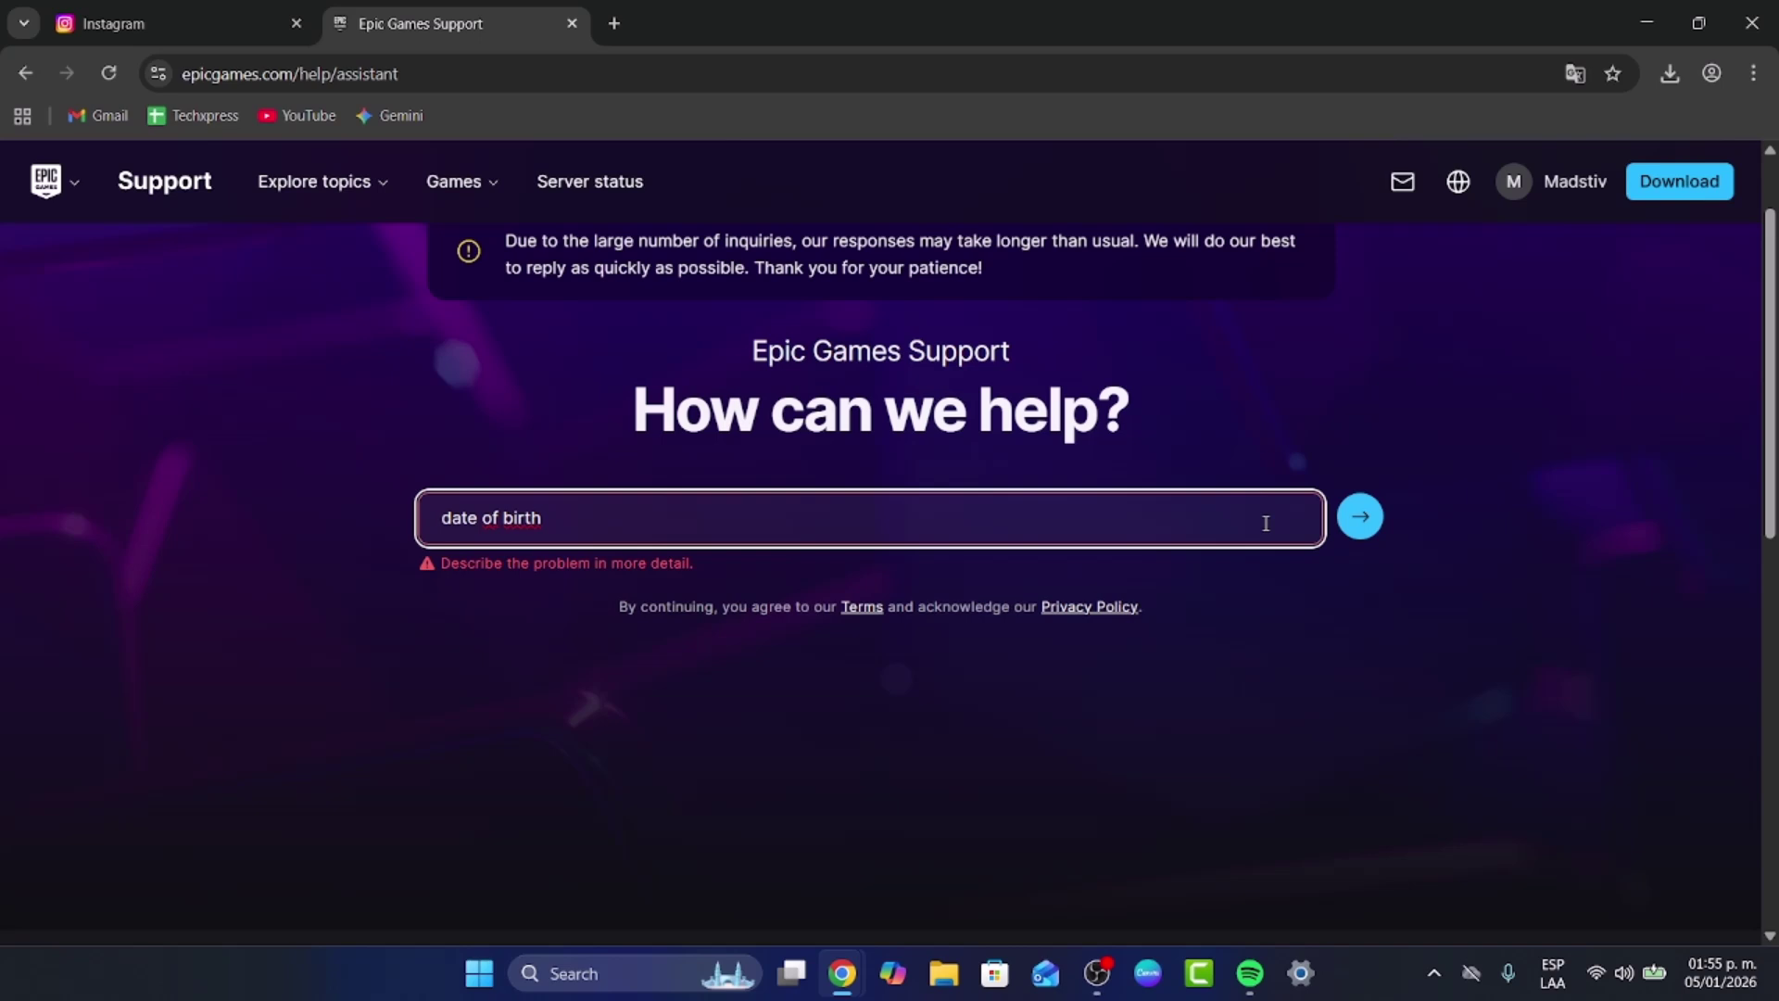
{"action": "left_click", "coordinate": [1360, 515]}
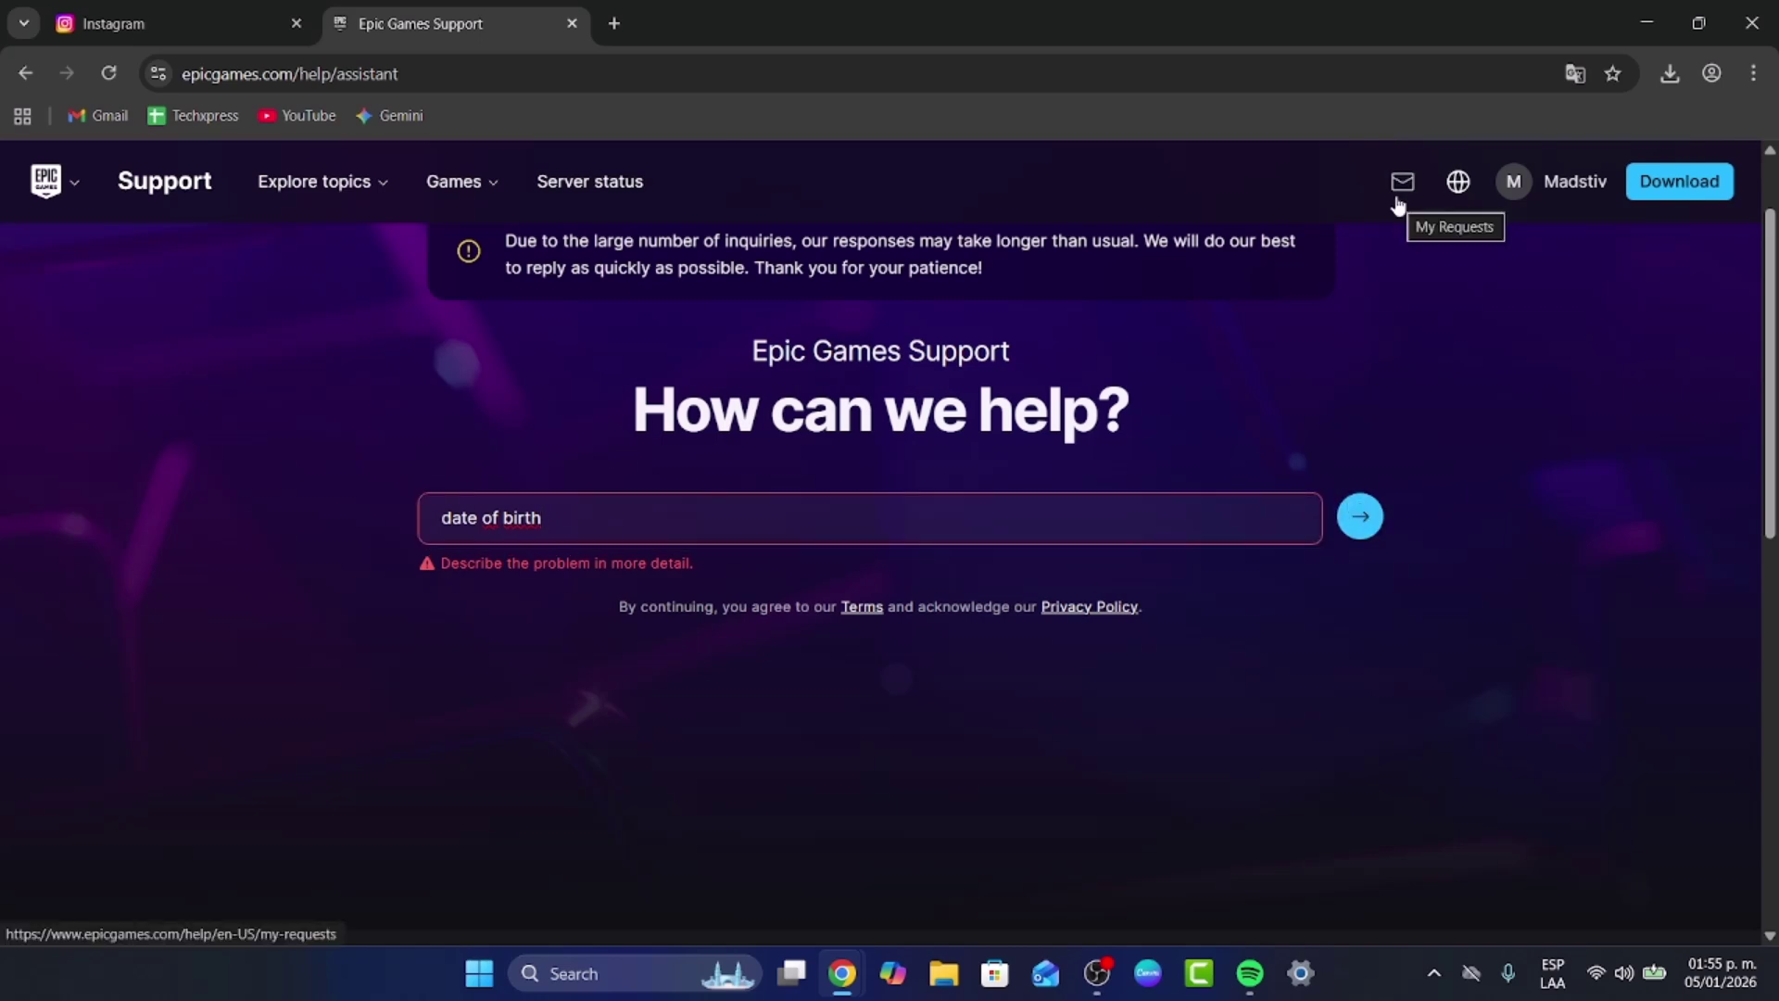
Step: Replace the problem description with "birth" and try to submit it
{"action": "left_click_drag", "start_coordinate": [569, 515], "coordinate": [439, 517]}
{"action": "type", "text": "birth"}
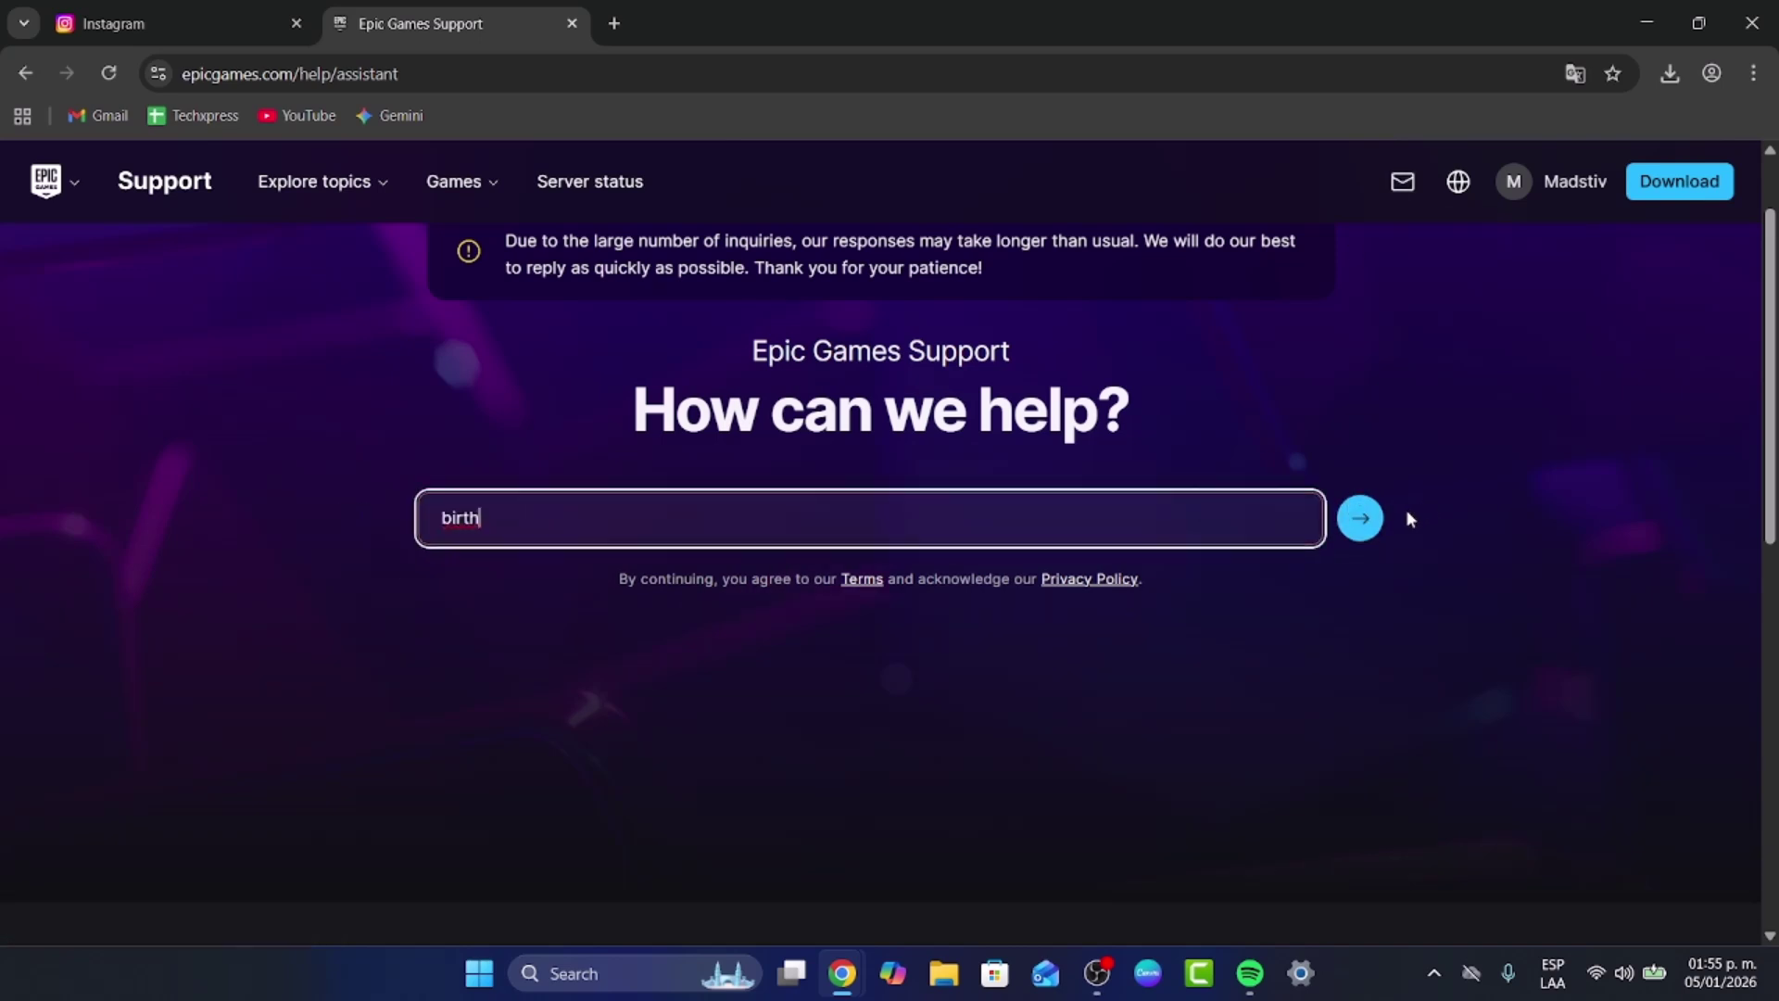
{"action": "left_click", "coordinate": [1371, 515]}
{"action": "scroll", "coordinate": [1303, 600], "scroll_direction": "down", "scroll_amount": 5}
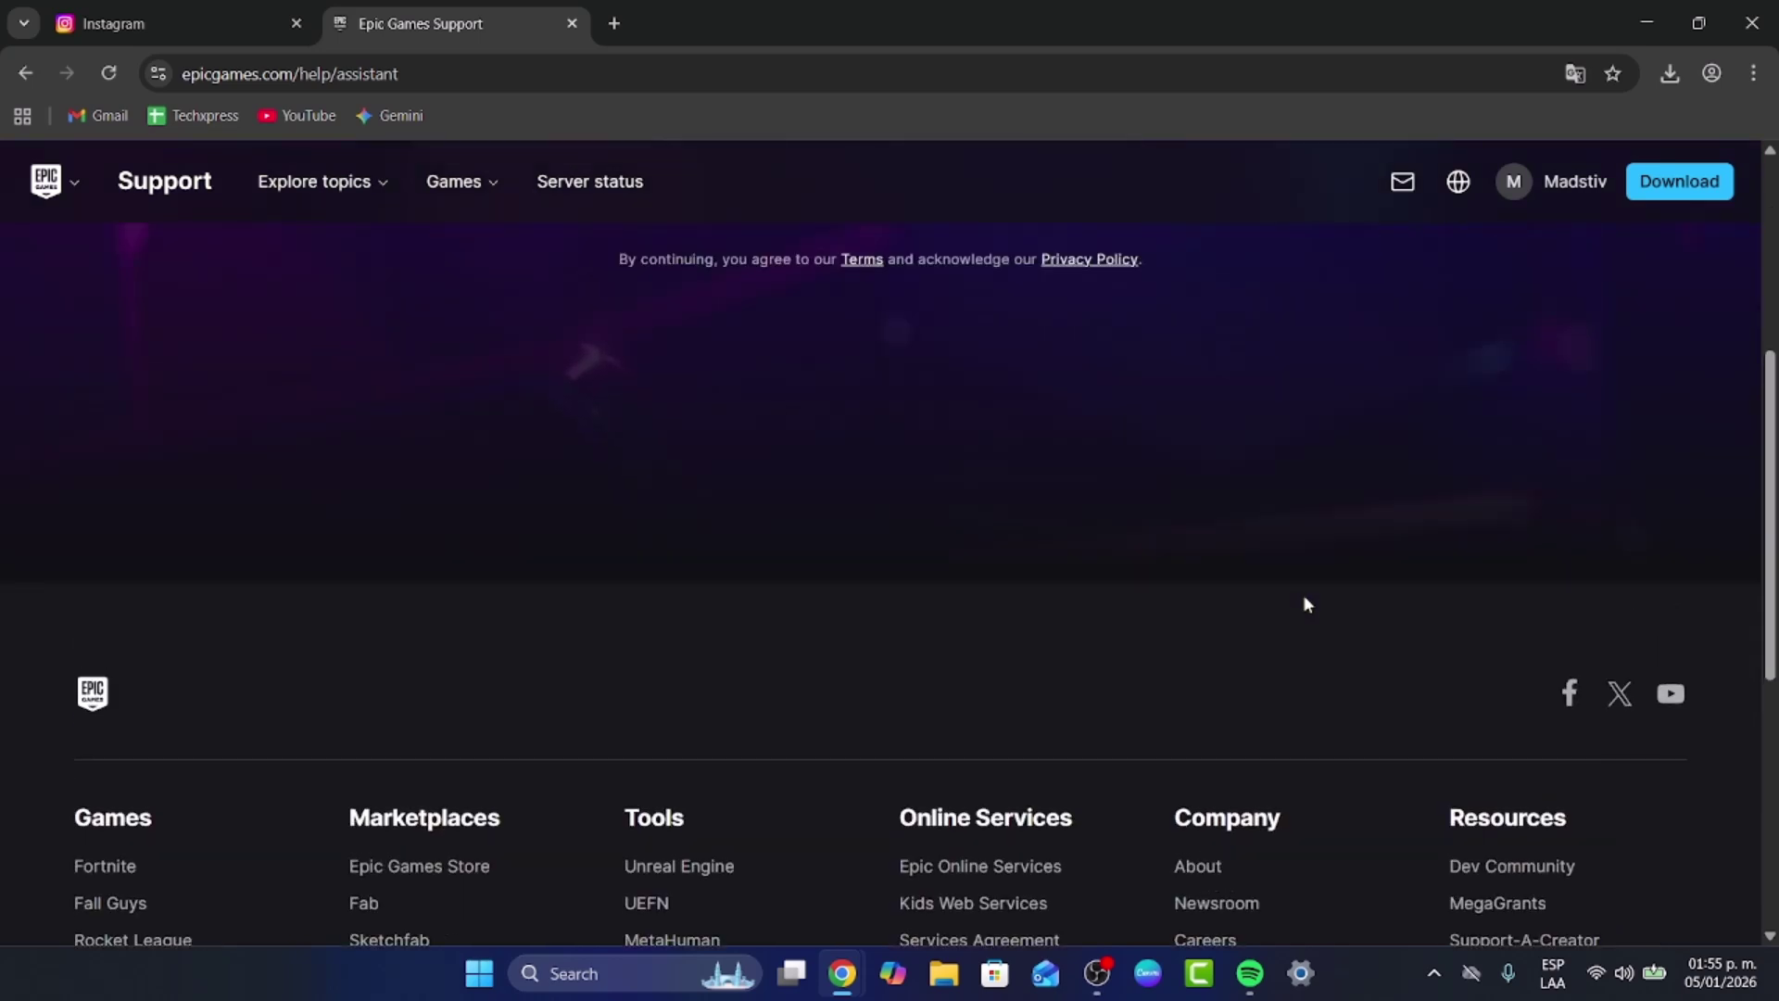
{"action": "scroll", "coordinate": [719, 476], "scroll_direction": "up", "scroll_amount": 10}
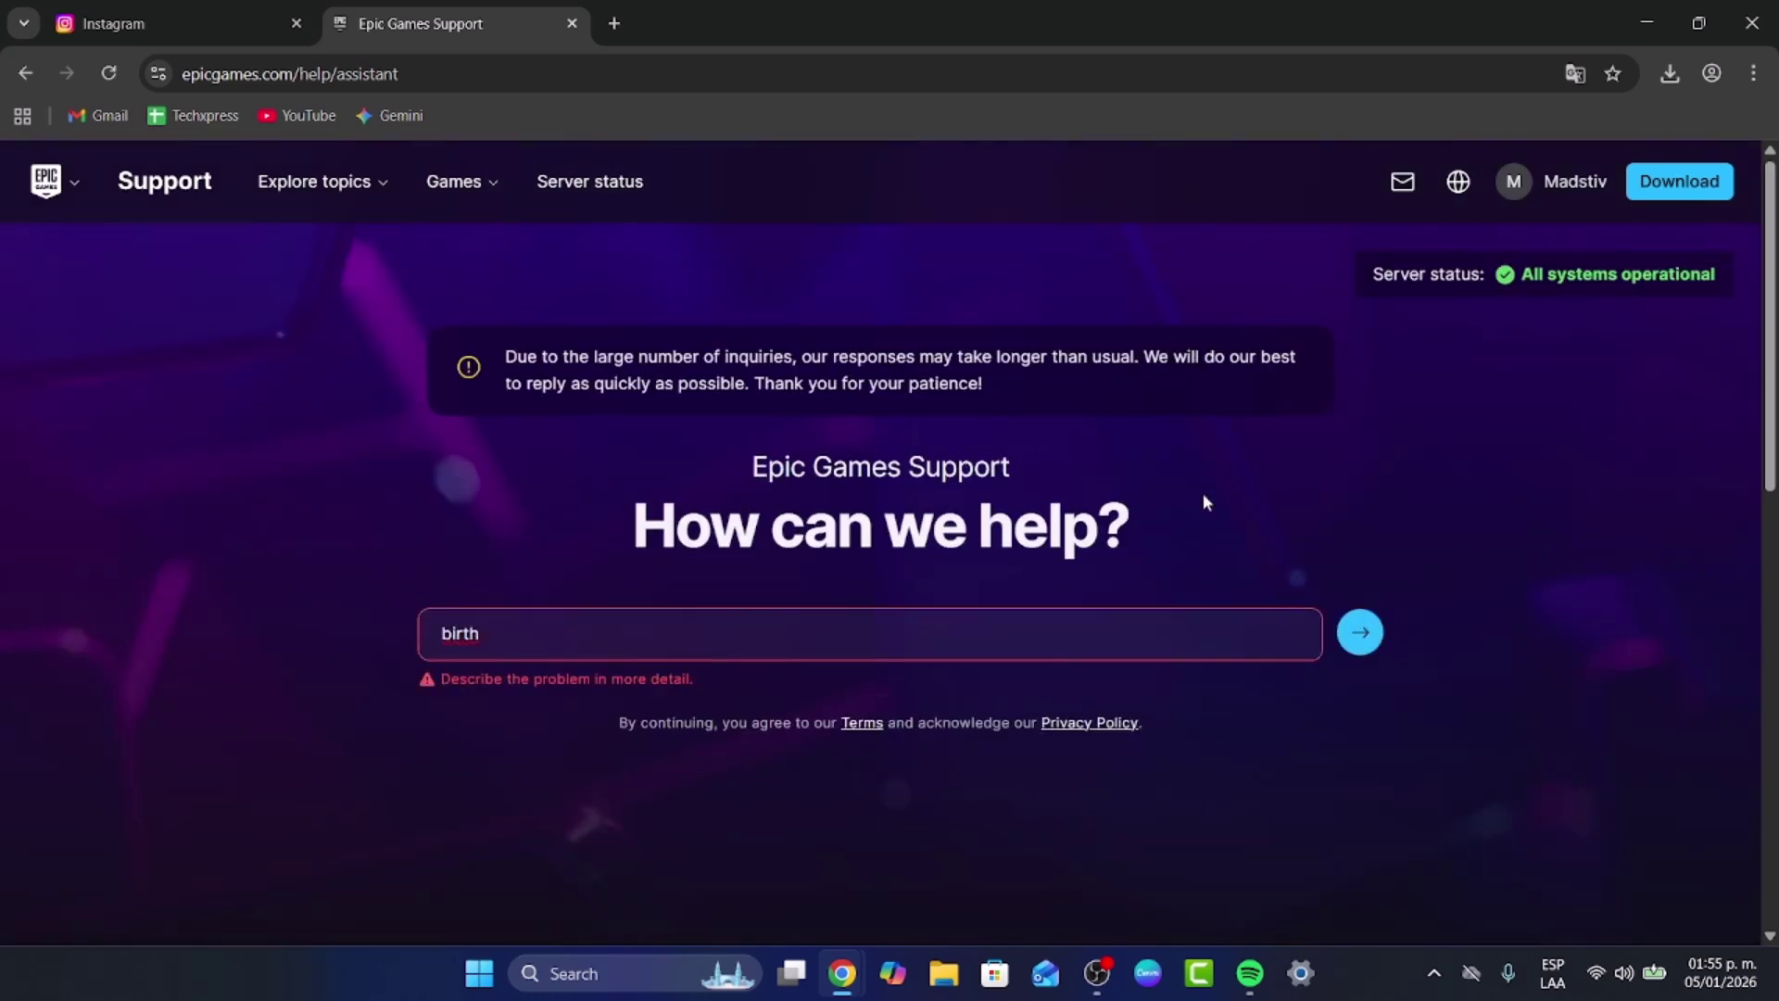
Step: Open the list of My Requests and start a new chat with the Epic Support Assistant
{"action": "left_click", "coordinate": [1407, 184]}
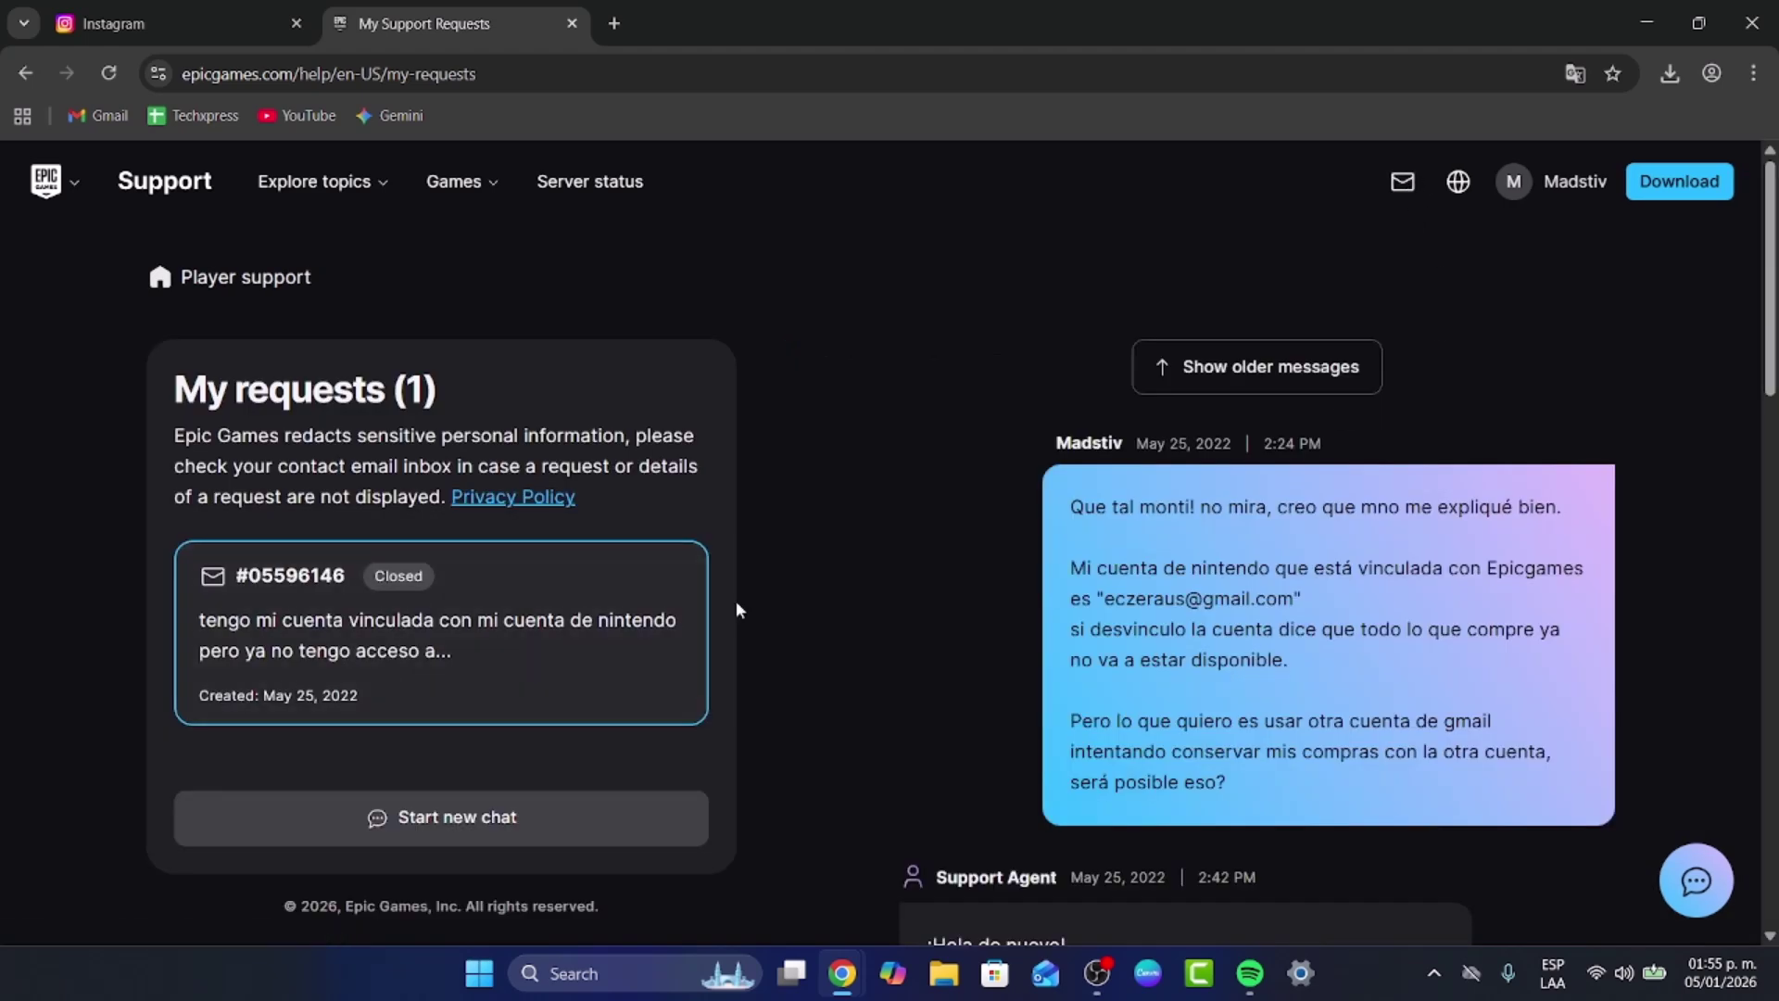
{"action": "scroll", "coordinate": [737, 609], "scroll_direction": "down", "scroll_amount": 2}
{"action": "scroll", "coordinate": [594, 647], "scroll_direction": "up", "scroll_amount": 2}
{"action": "left_click", "coordinate": [532, 820]}
{"action": "scroll", "coordinate": [1166, 678], "scroll_direction": "down", "scroll_amount": 1}
{"action": "scroll", "coordinate": [1166, 678], "scroll_direction": "down", "scroll_amount": 1}
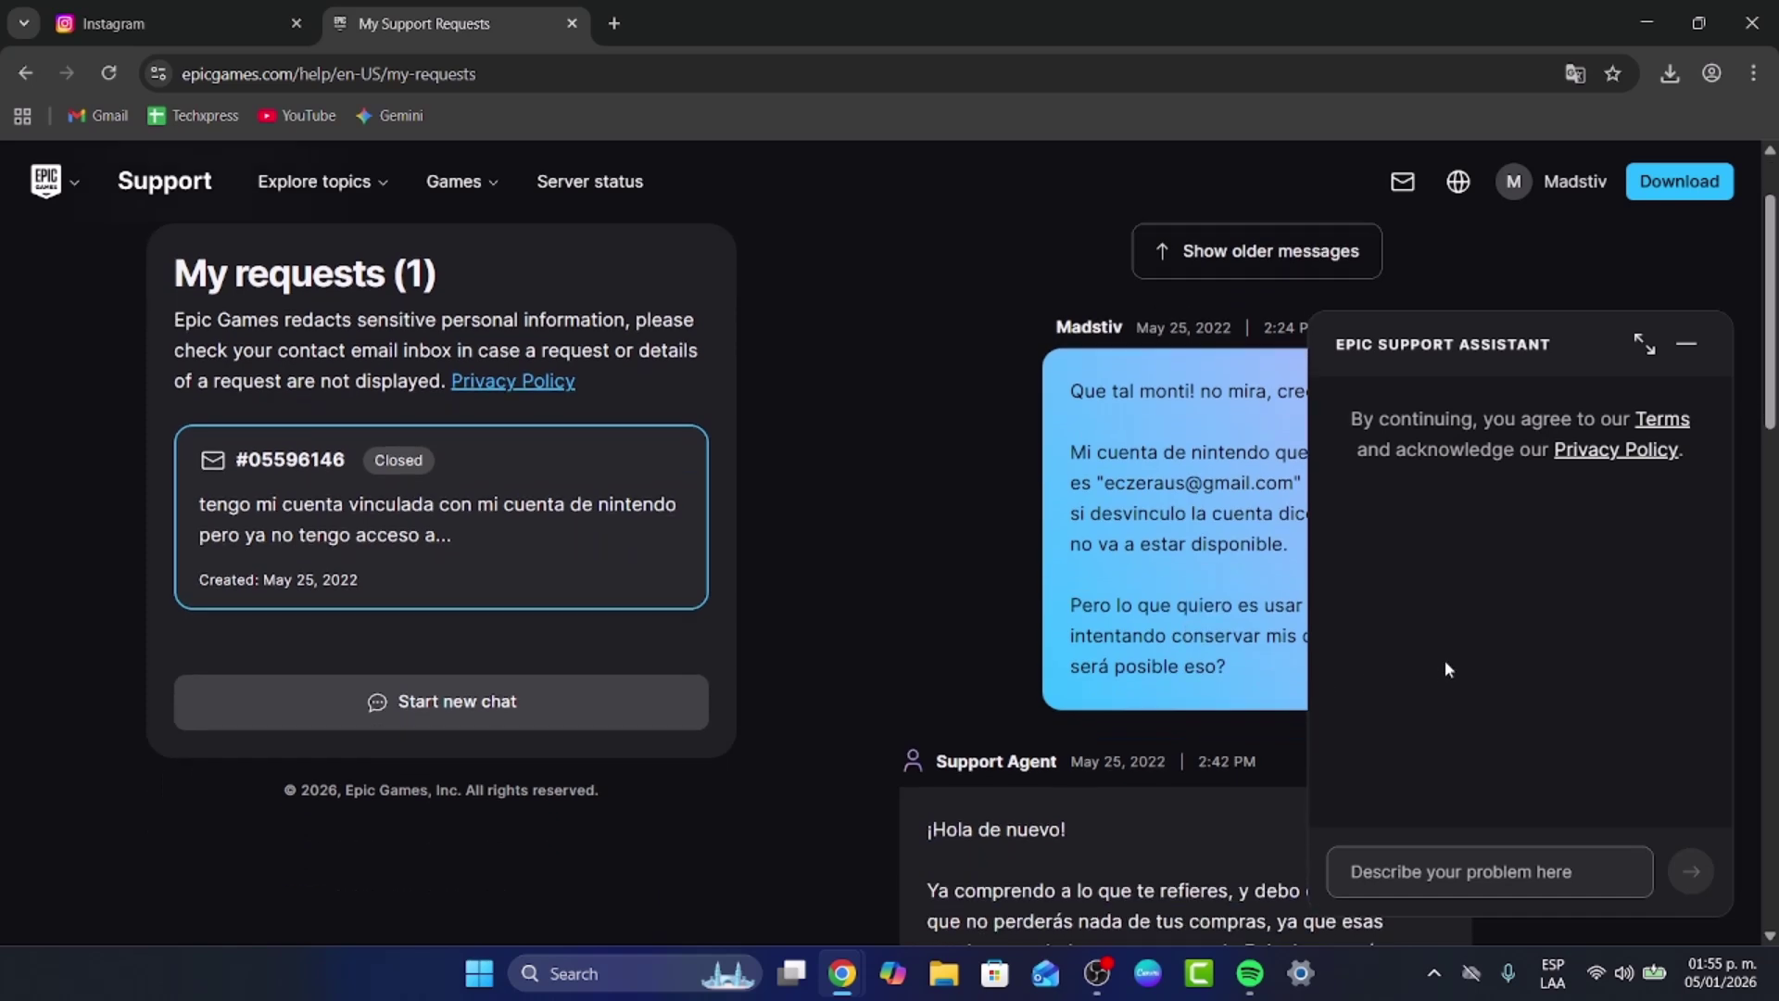
Step: Try to send "birth date" as the problem description in the support assistant chat
{"action": "left_click", "coordinate": [1462, 845]}
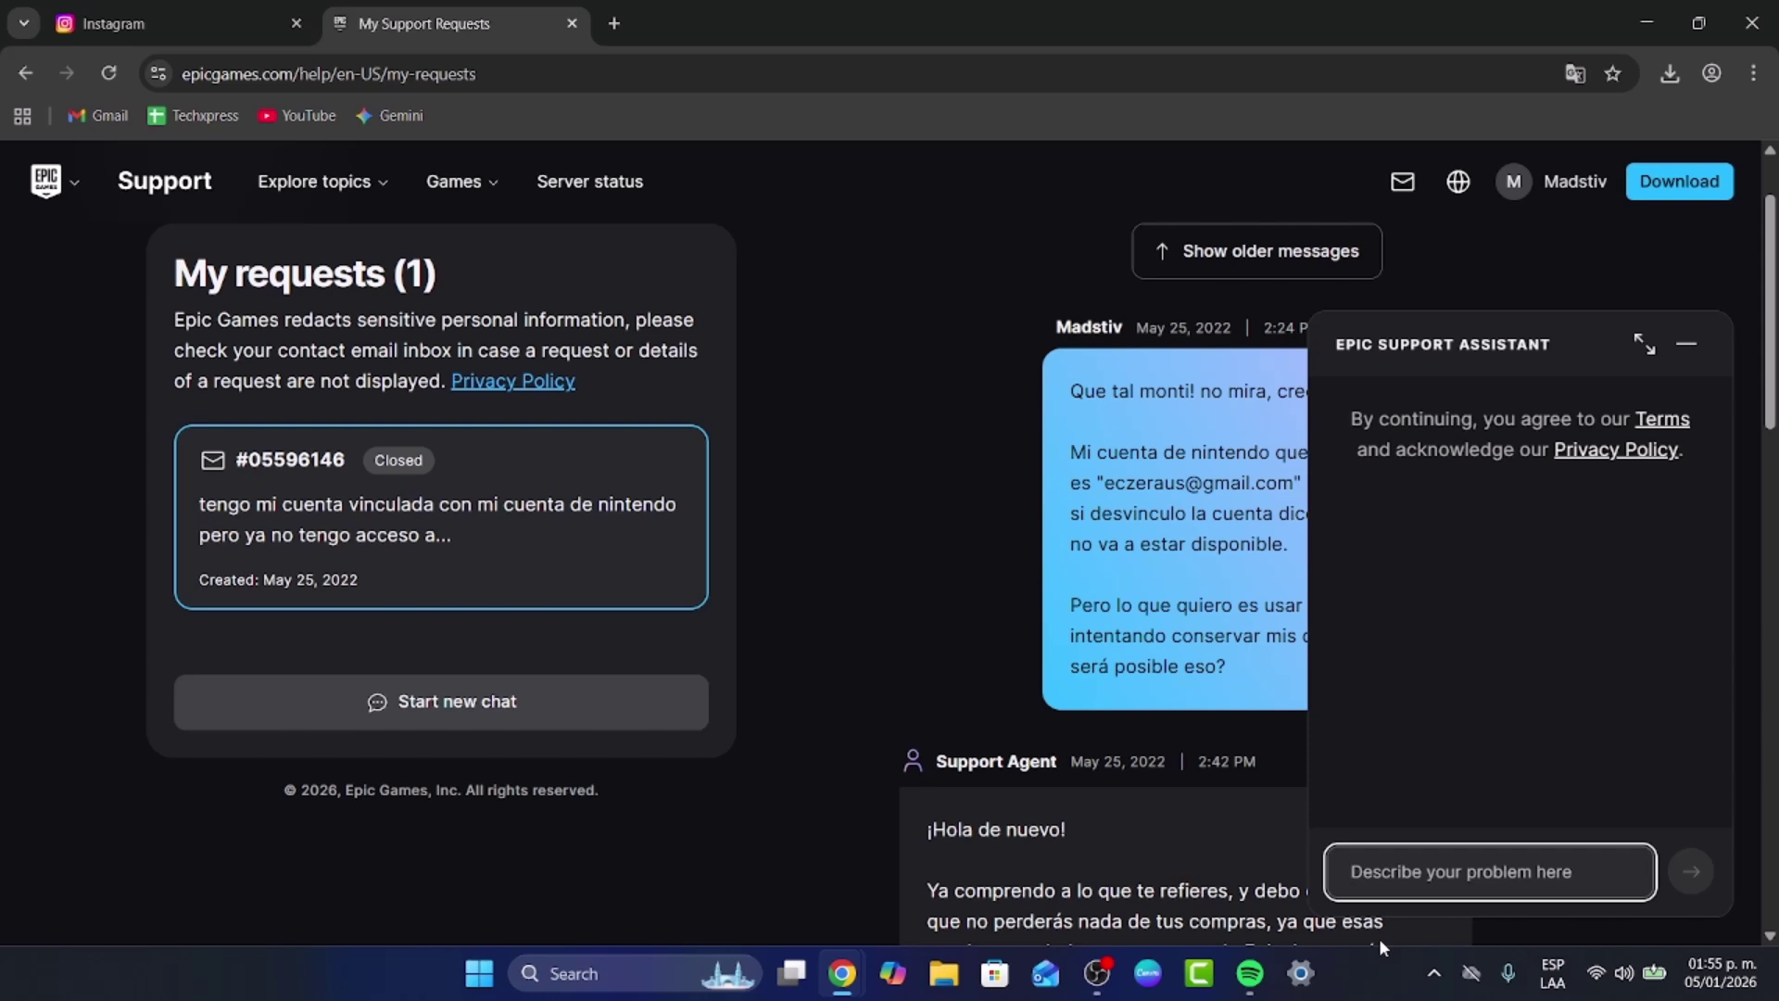
{"action": "type", "text": "birth"}
{"action": "type", "text": " date"}
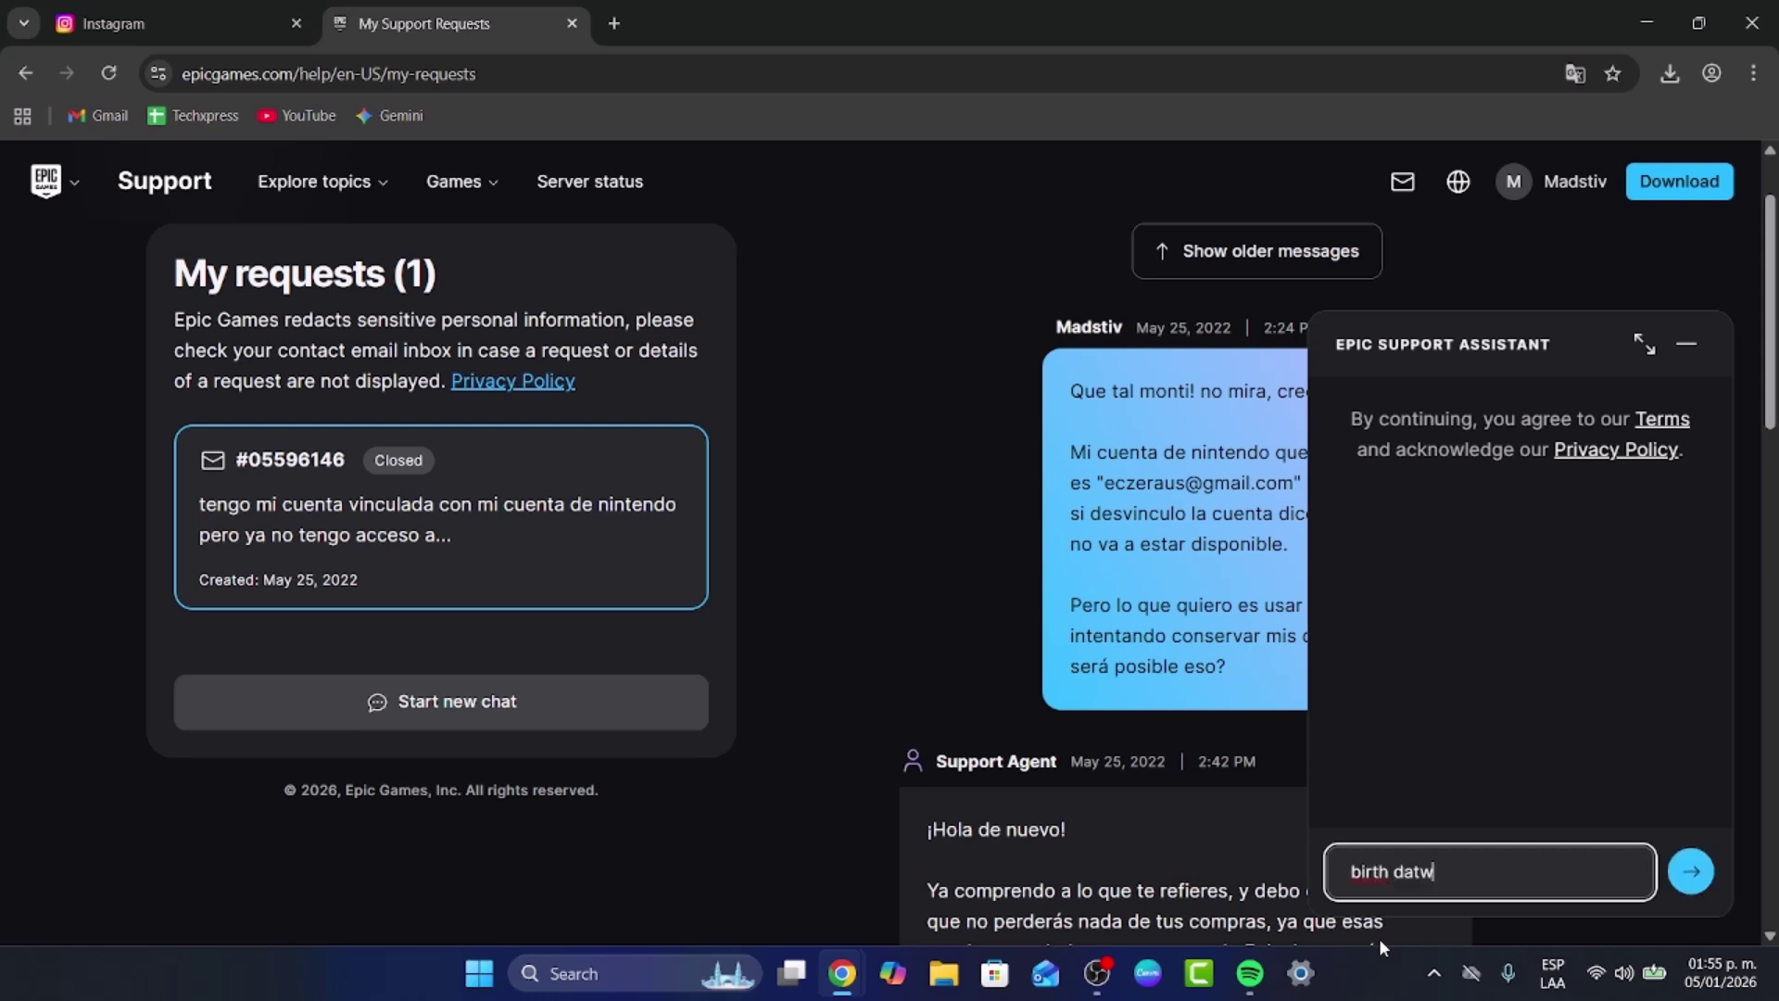
{"action": "key", "text": "Return"}
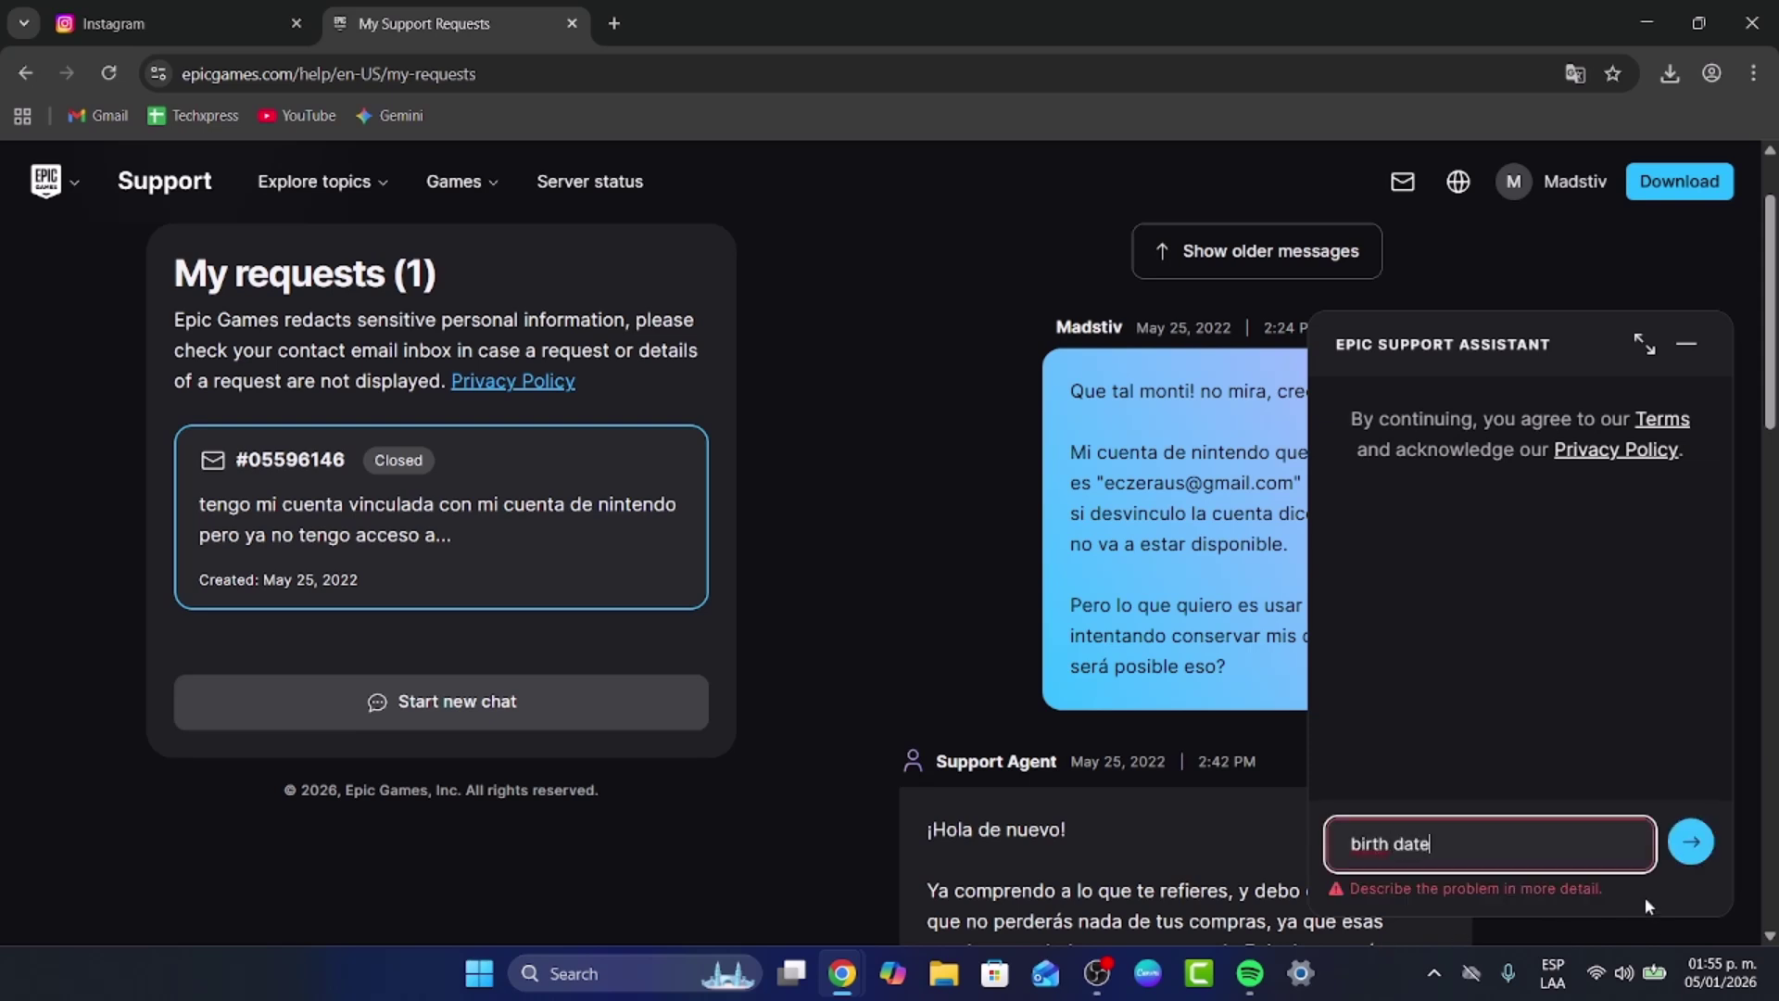
{"action": "double_click", "coordinate": [1578, 888]}
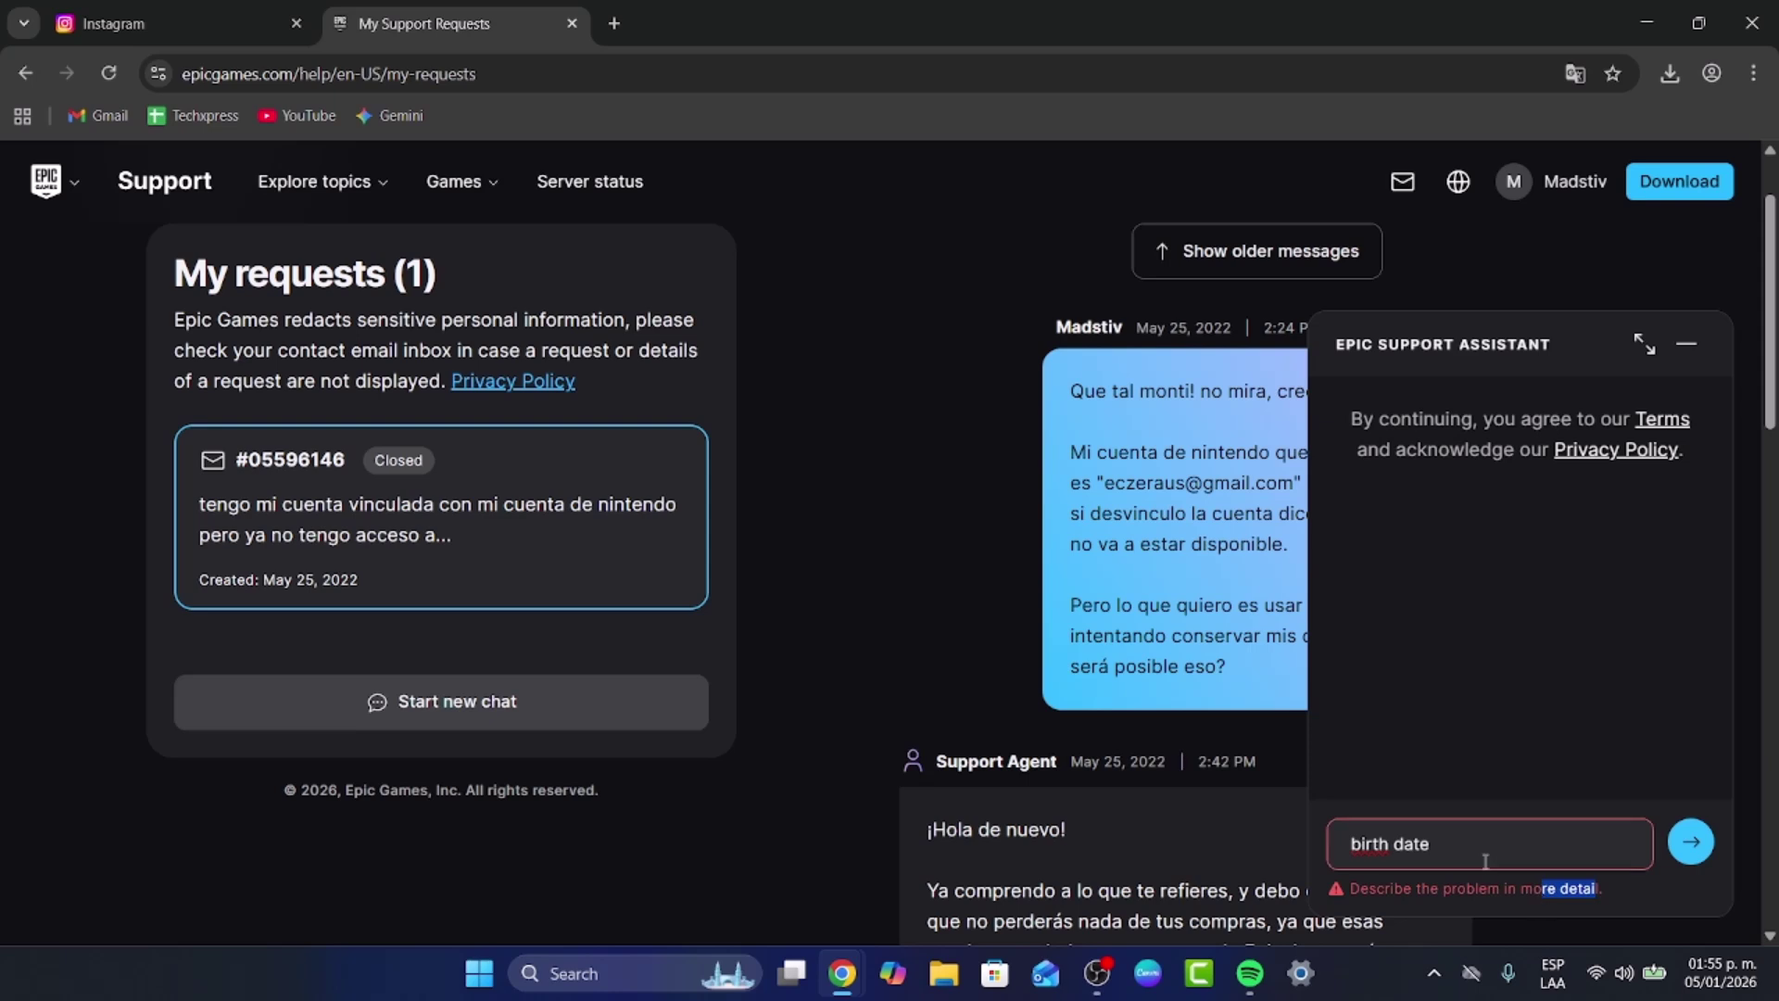
Step: Replace the chat text with "I was mistaken and I needed to change my date of birth" and send it
{"action": "left_click_drag", "start_coordinate": [1478, 843], "coordinate": [1313, 840]}
{"action": "type", "text": "I was mistak"}
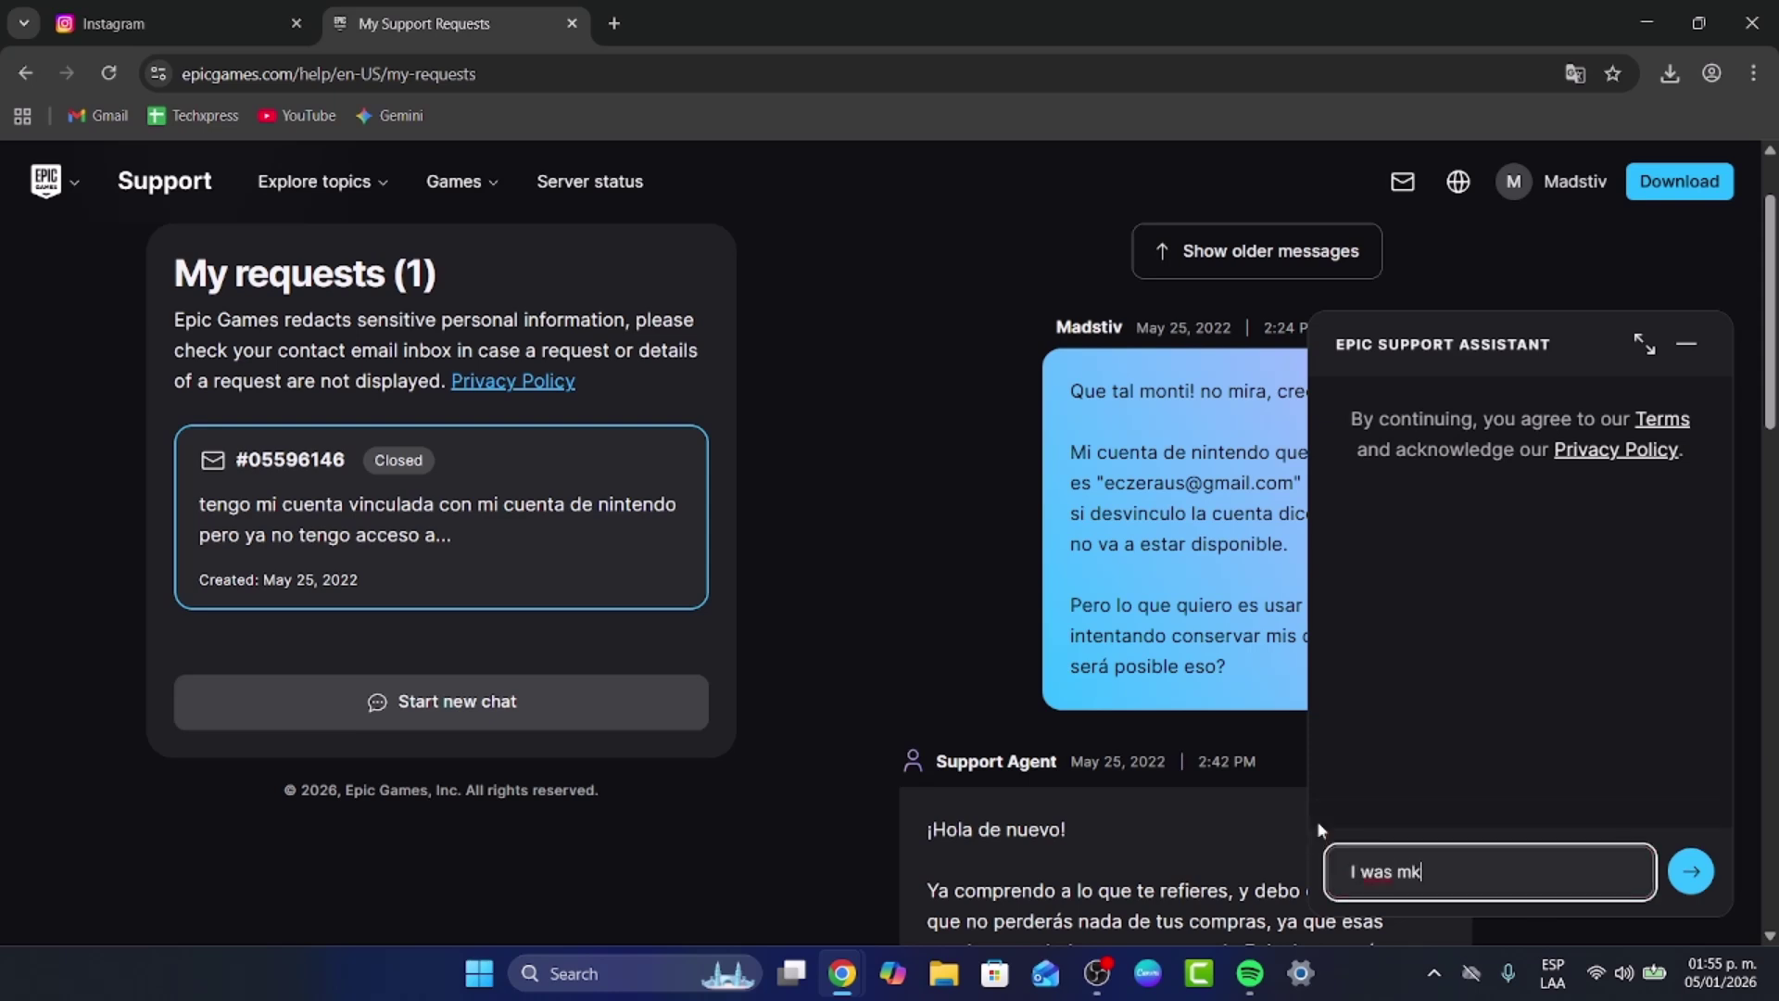
{"action": "type", "text": "en and I needed to c"}
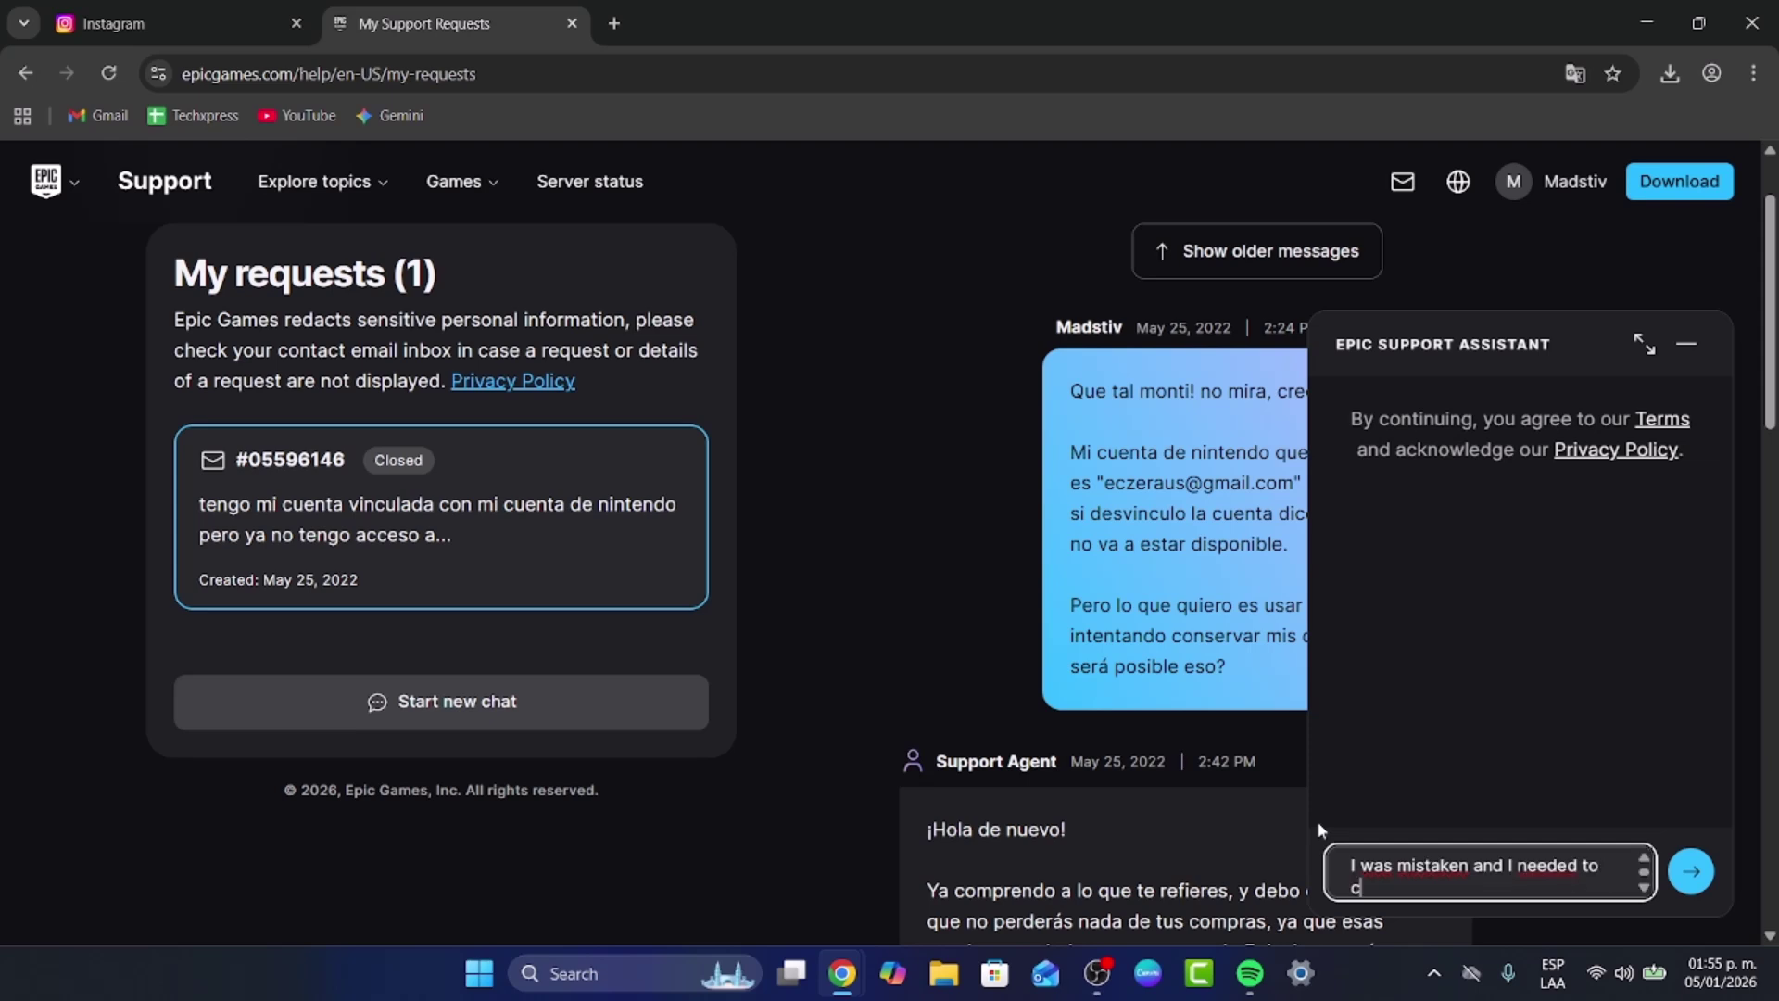
{"action": "type", "text": "hange my dat"}
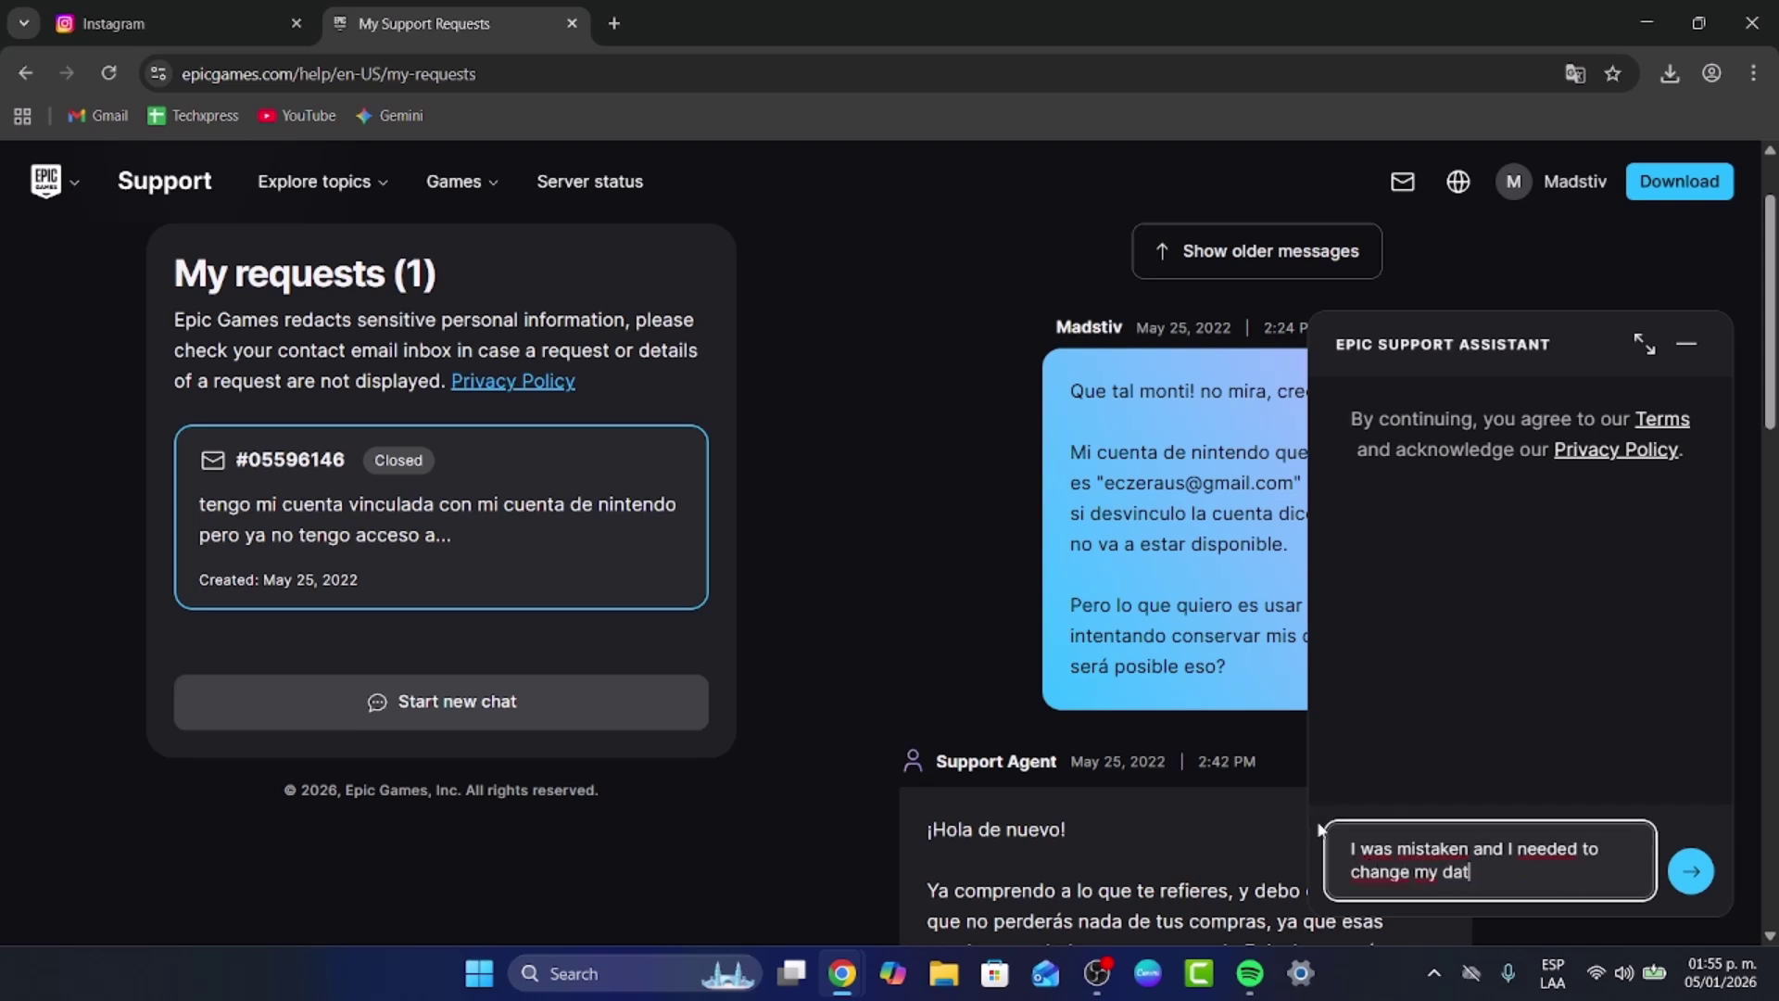
{"action": "type", "text": "e of birth"}
{"action": "key", "text": "Return"}
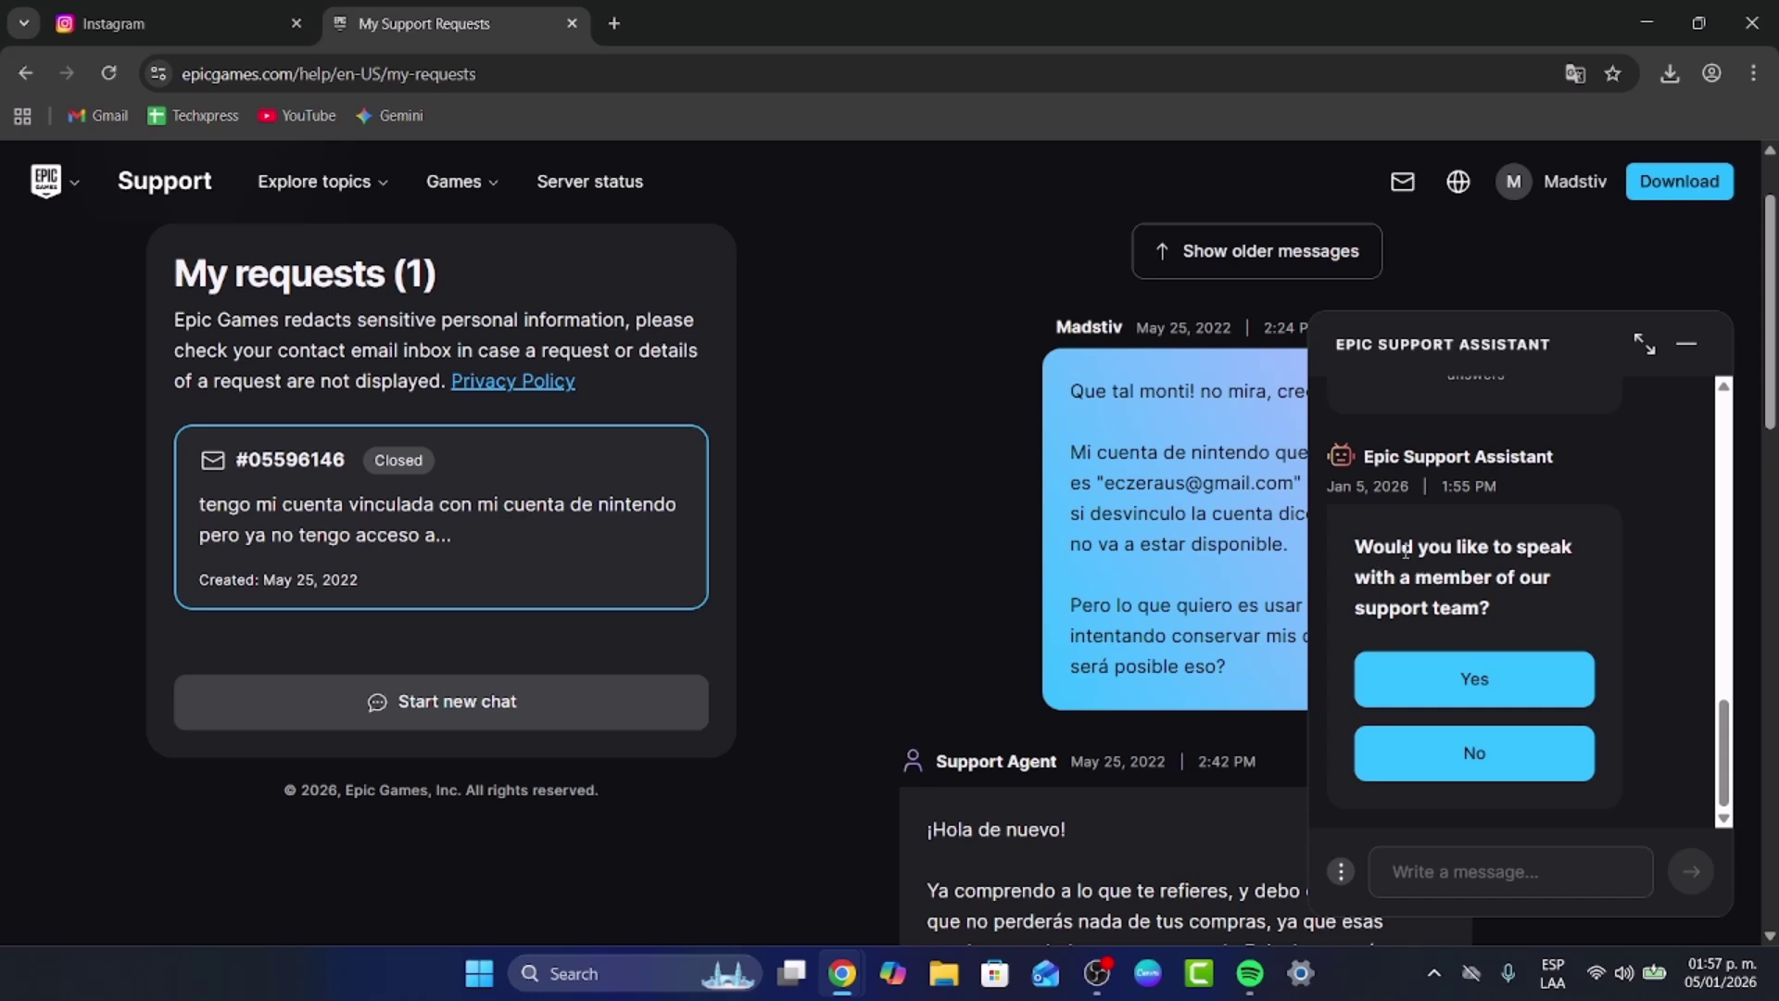
Step: Examine the assistant's question about speaking with the support team, and minimize the chat to review the closed request's conversation
{"action": "left_click_drag", "start_coordinate": [1406, 551], "coordinate": [1579, 582]}
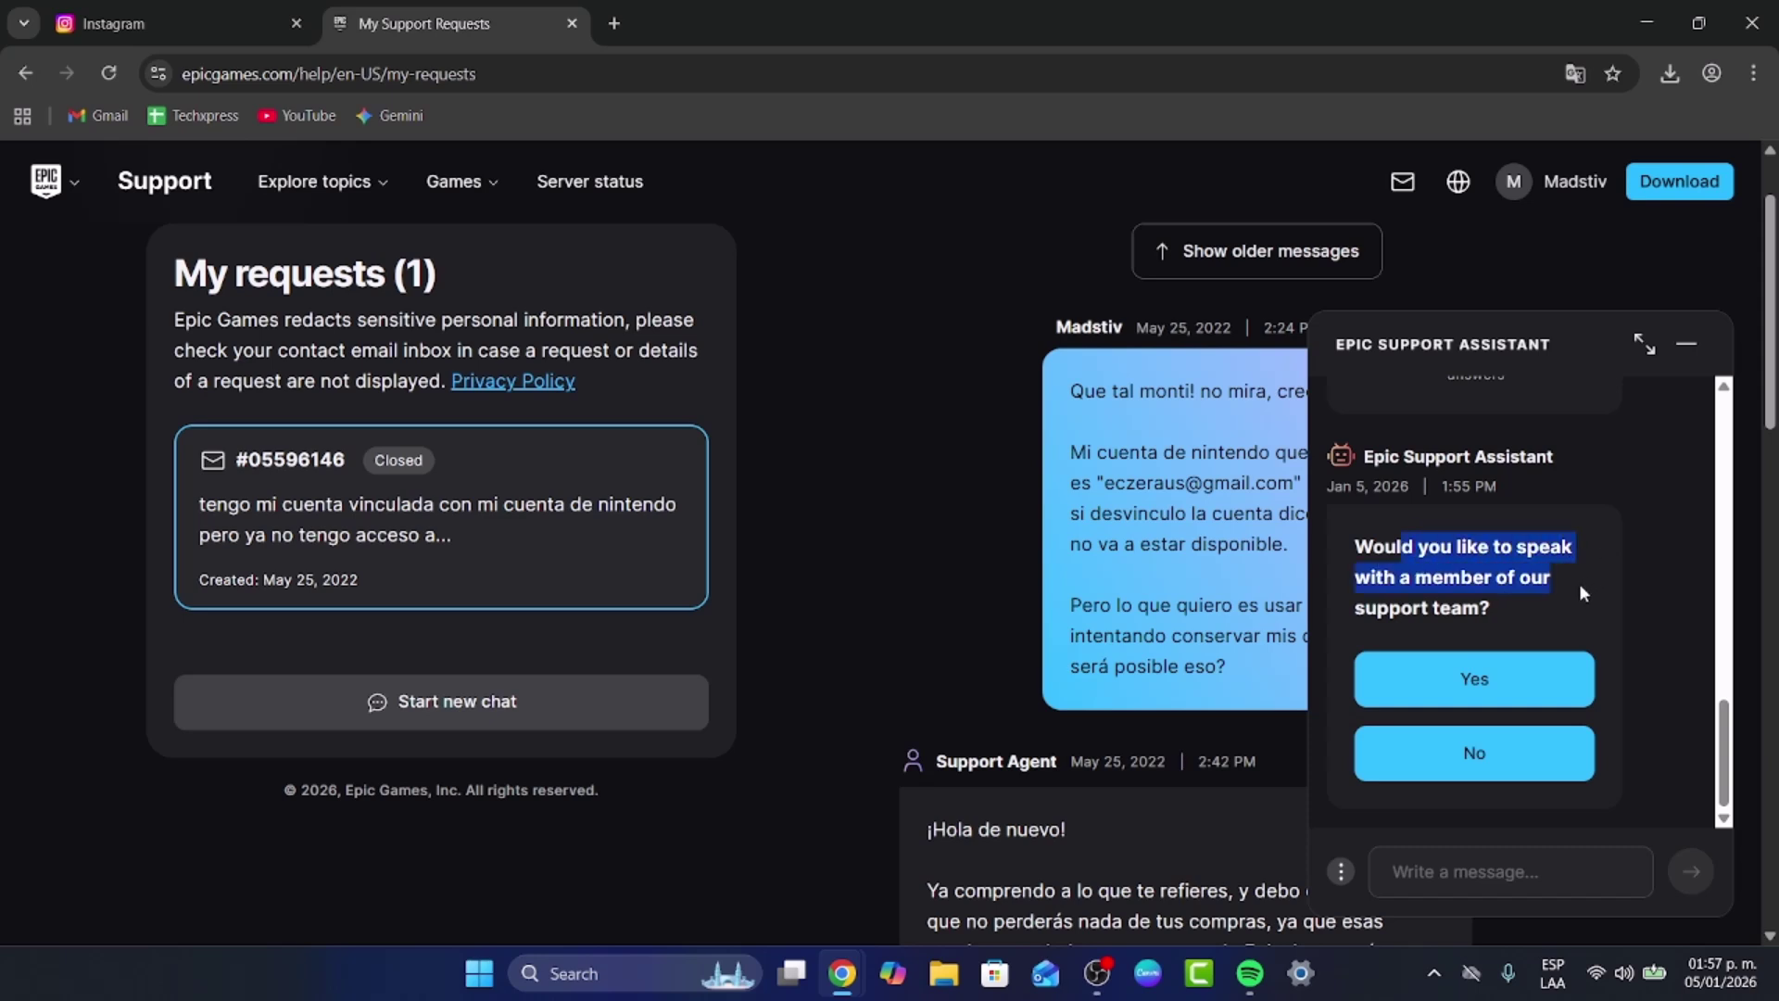
{"action": "left_click", "coordinate": [1532, 605]}
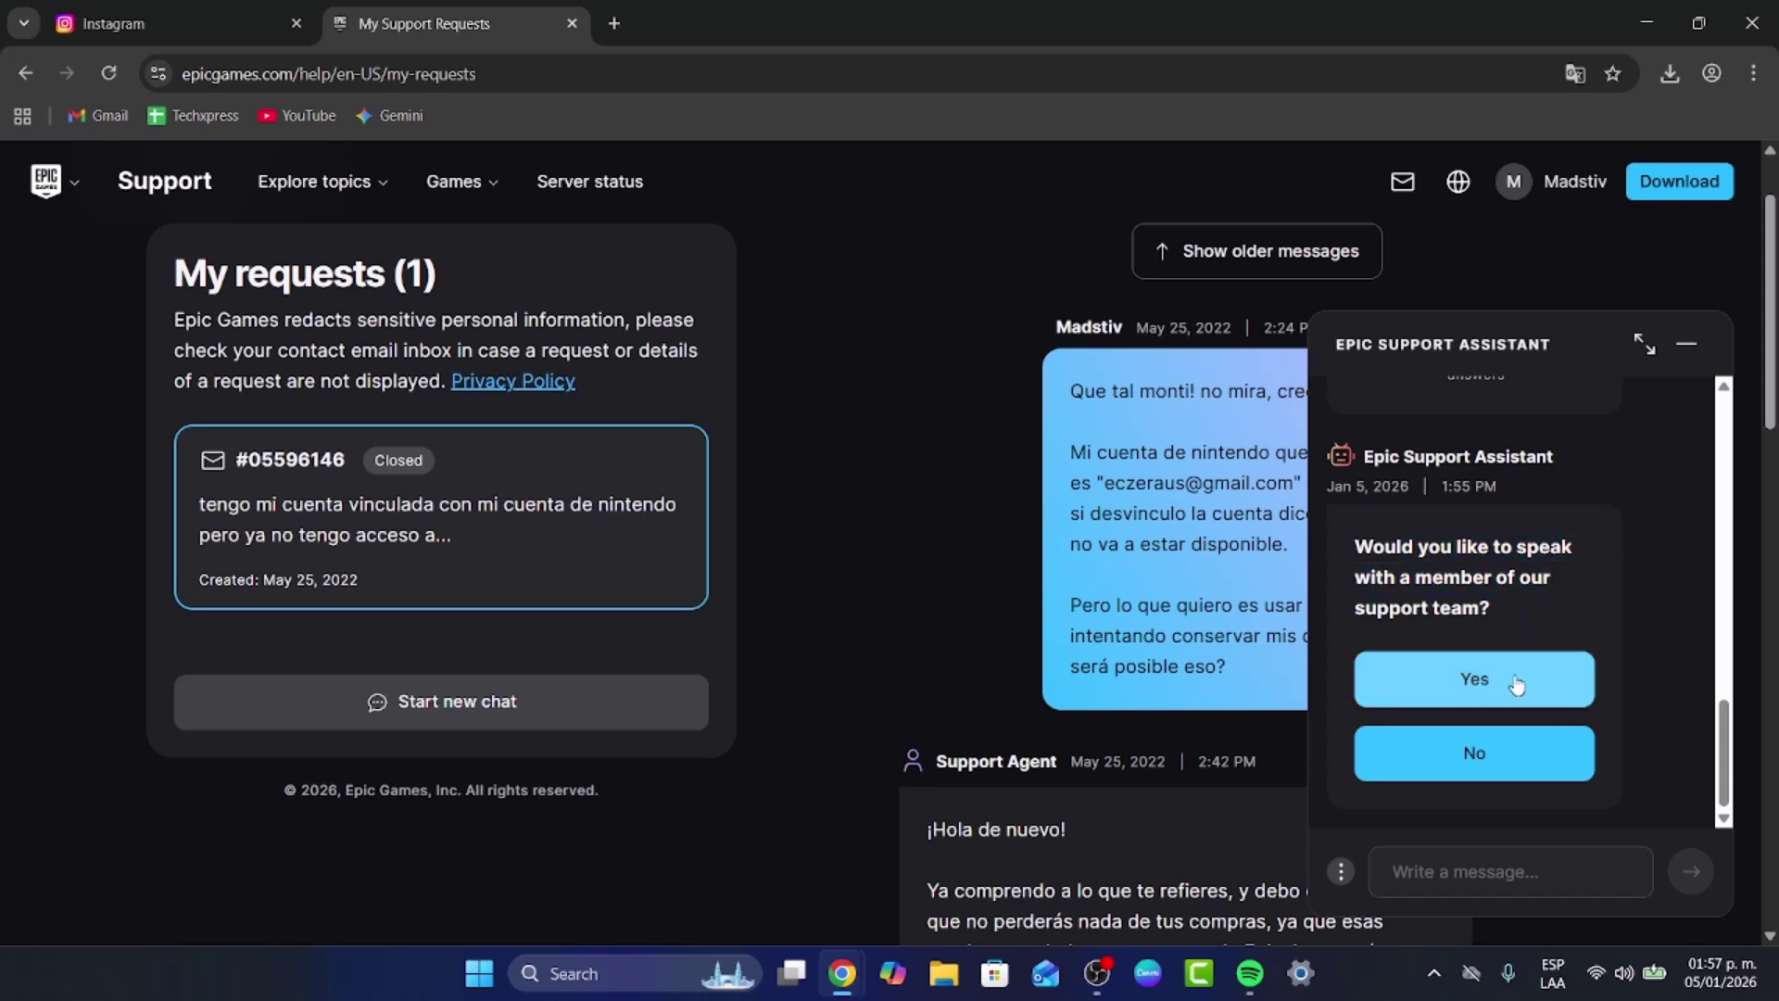
{"action": "scroll", "coordinate": [1190, 686], "scroll_direction": "down", "scroll_amount": 2}
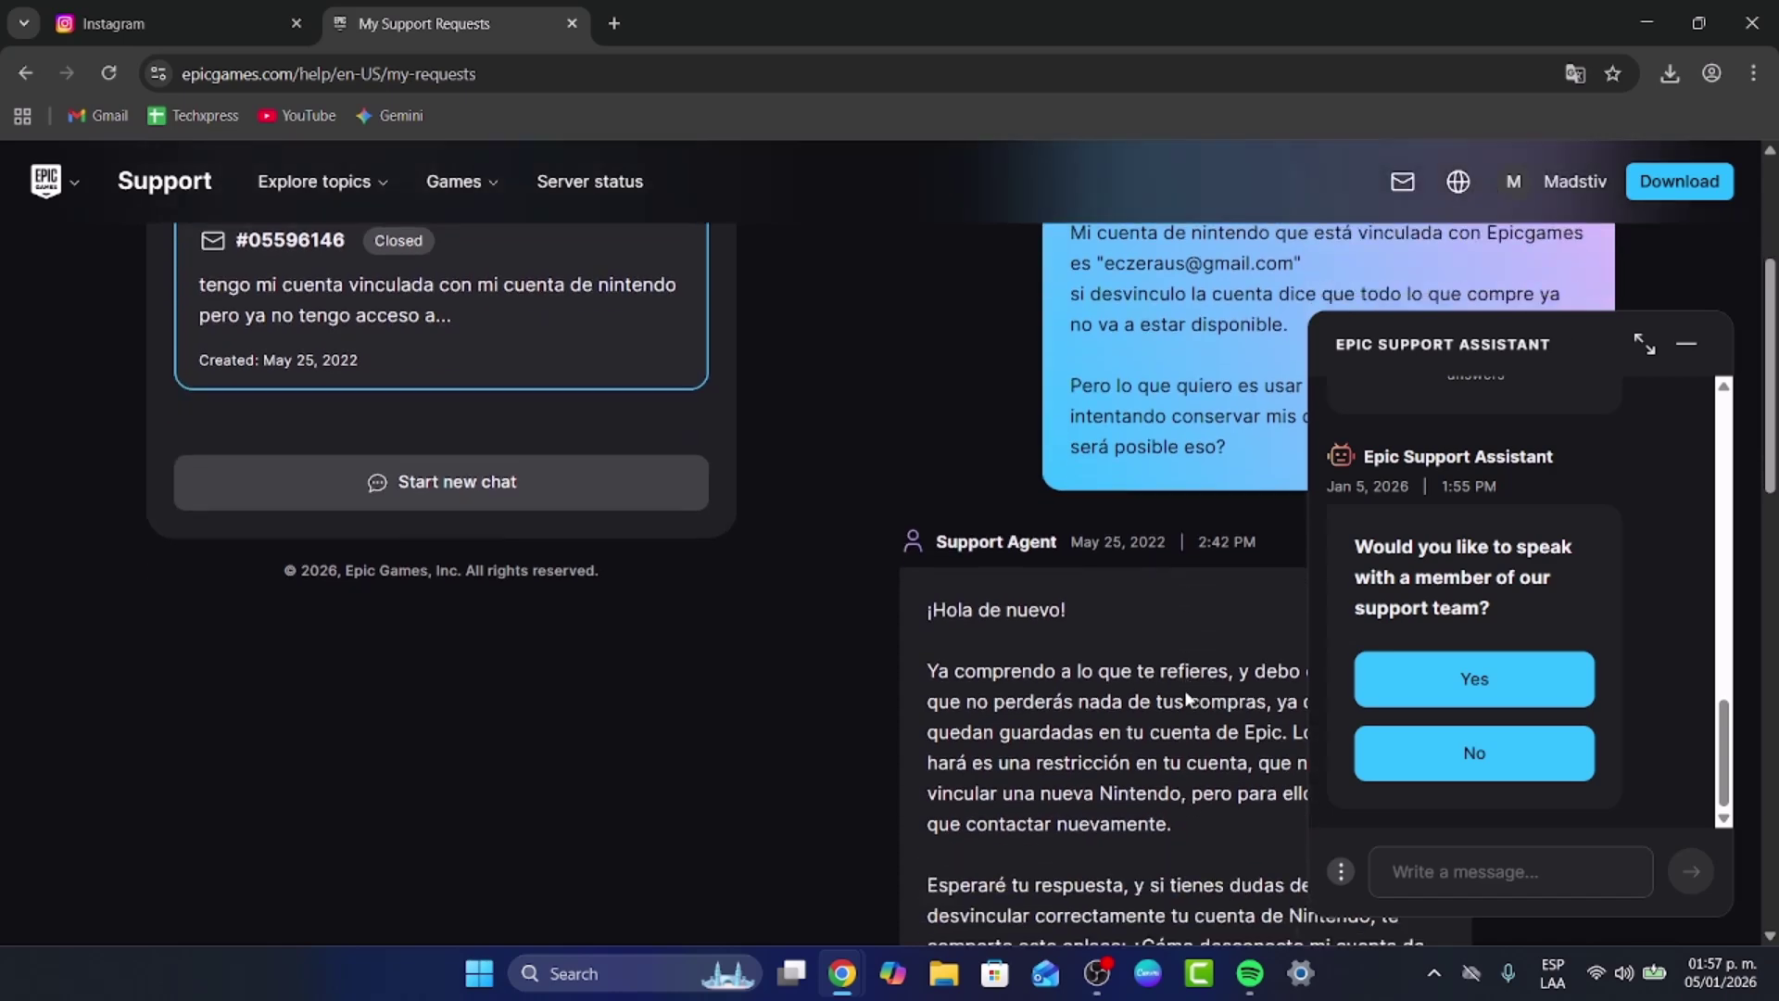
{"action": "scroll", "coordinate": [1187, 697], "scroll_direction": "down", "scroll_amount": 1}
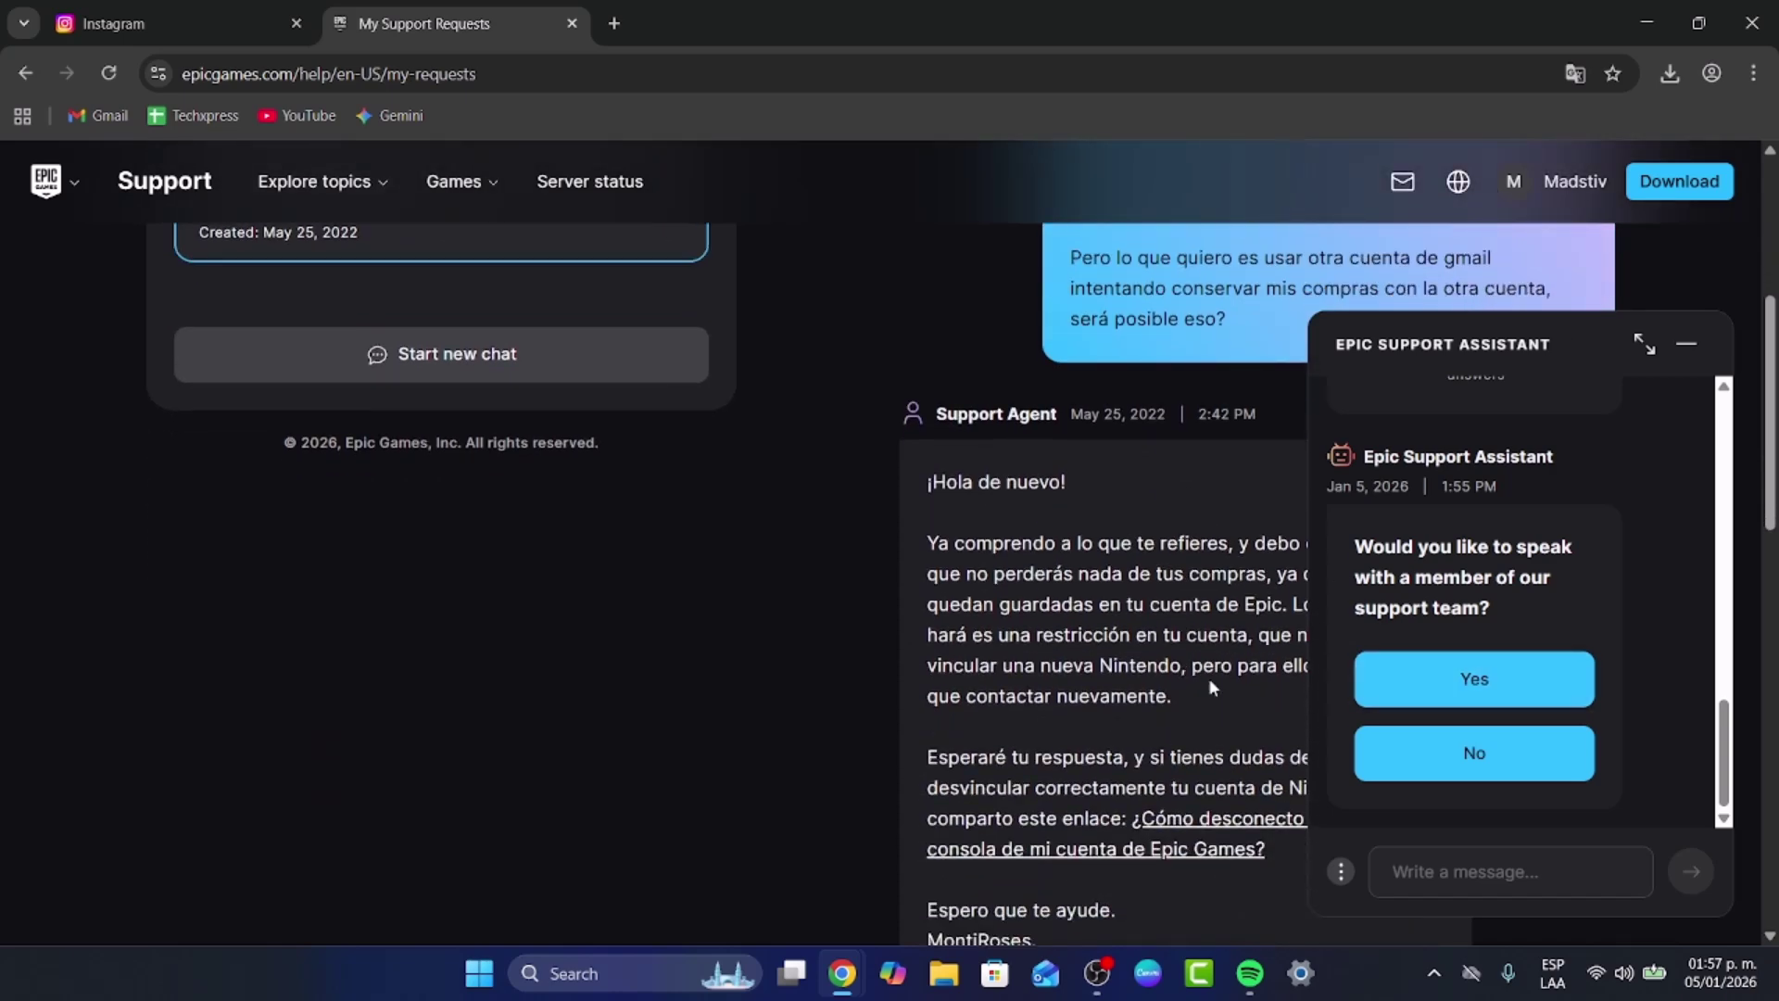
{"action": "scroll", "coordinate": [1210, 686], "scroll_direction": "down", "scroll_amount": 12}
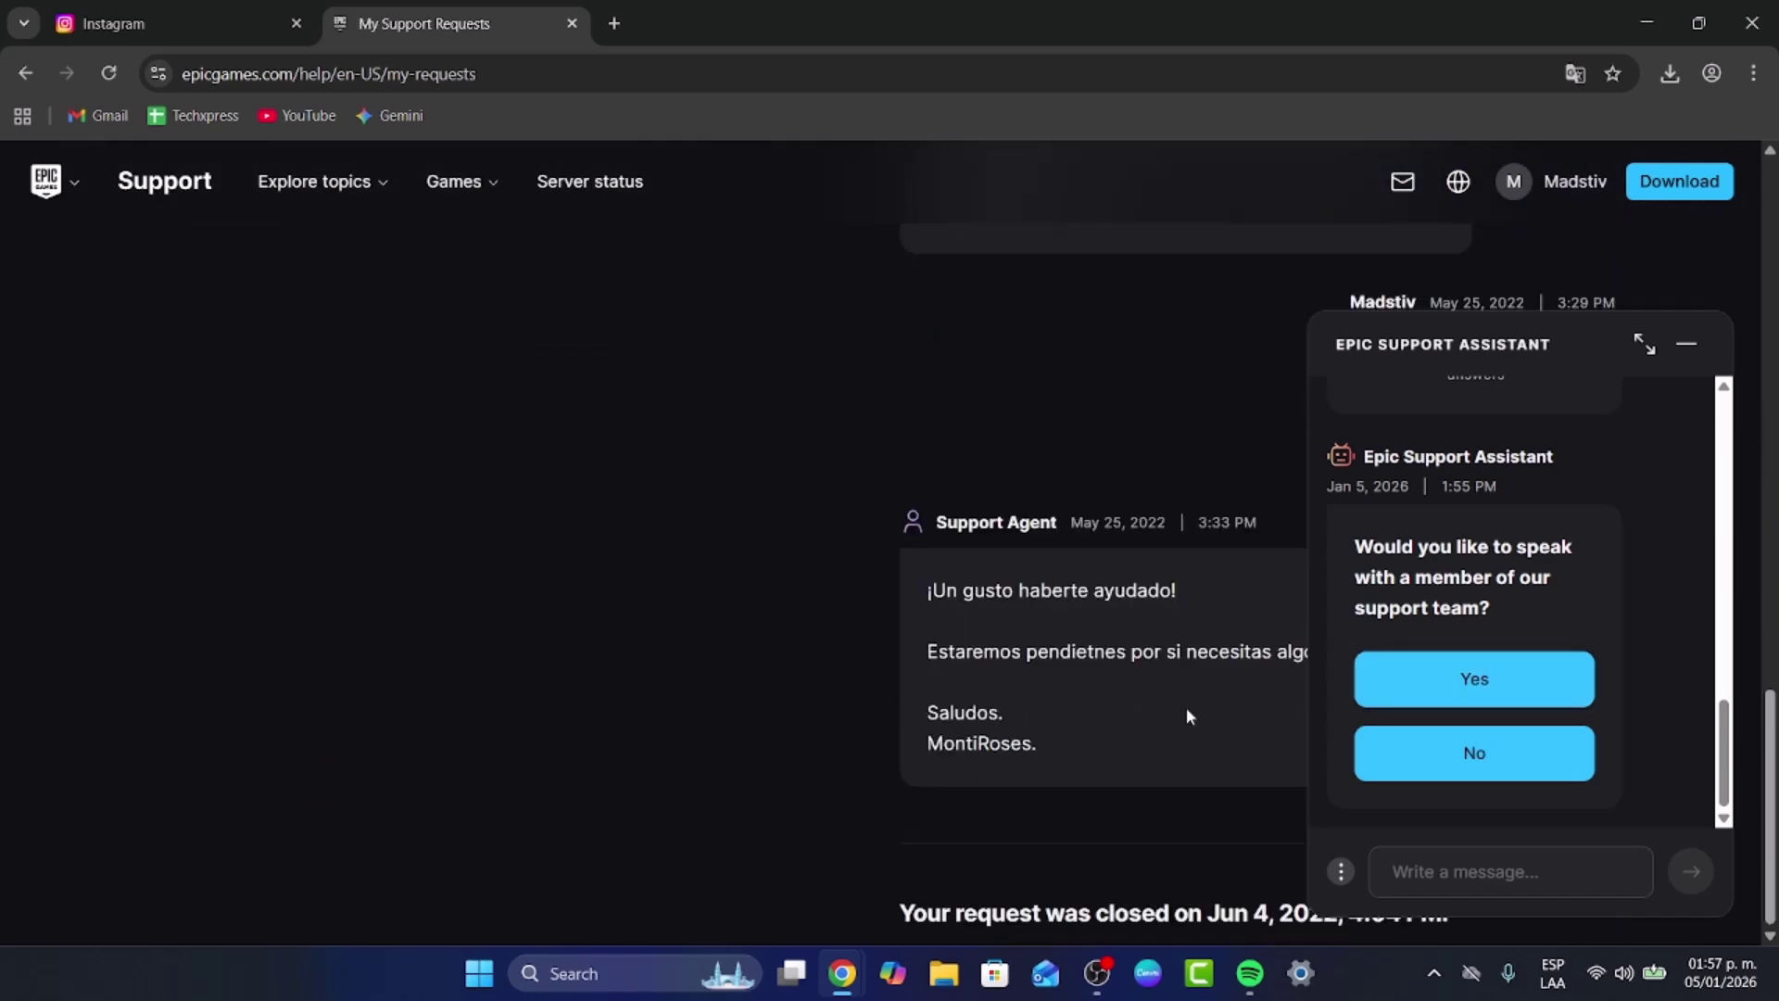
{"action": "scroll", "coordinate": [1171, 719], "scroll_direction": "up", "scroll_amount": 3}
{"action": "scroll", "coordinate": [1171, 718], "scroll_direction": "down", "scroll_amount": 4}
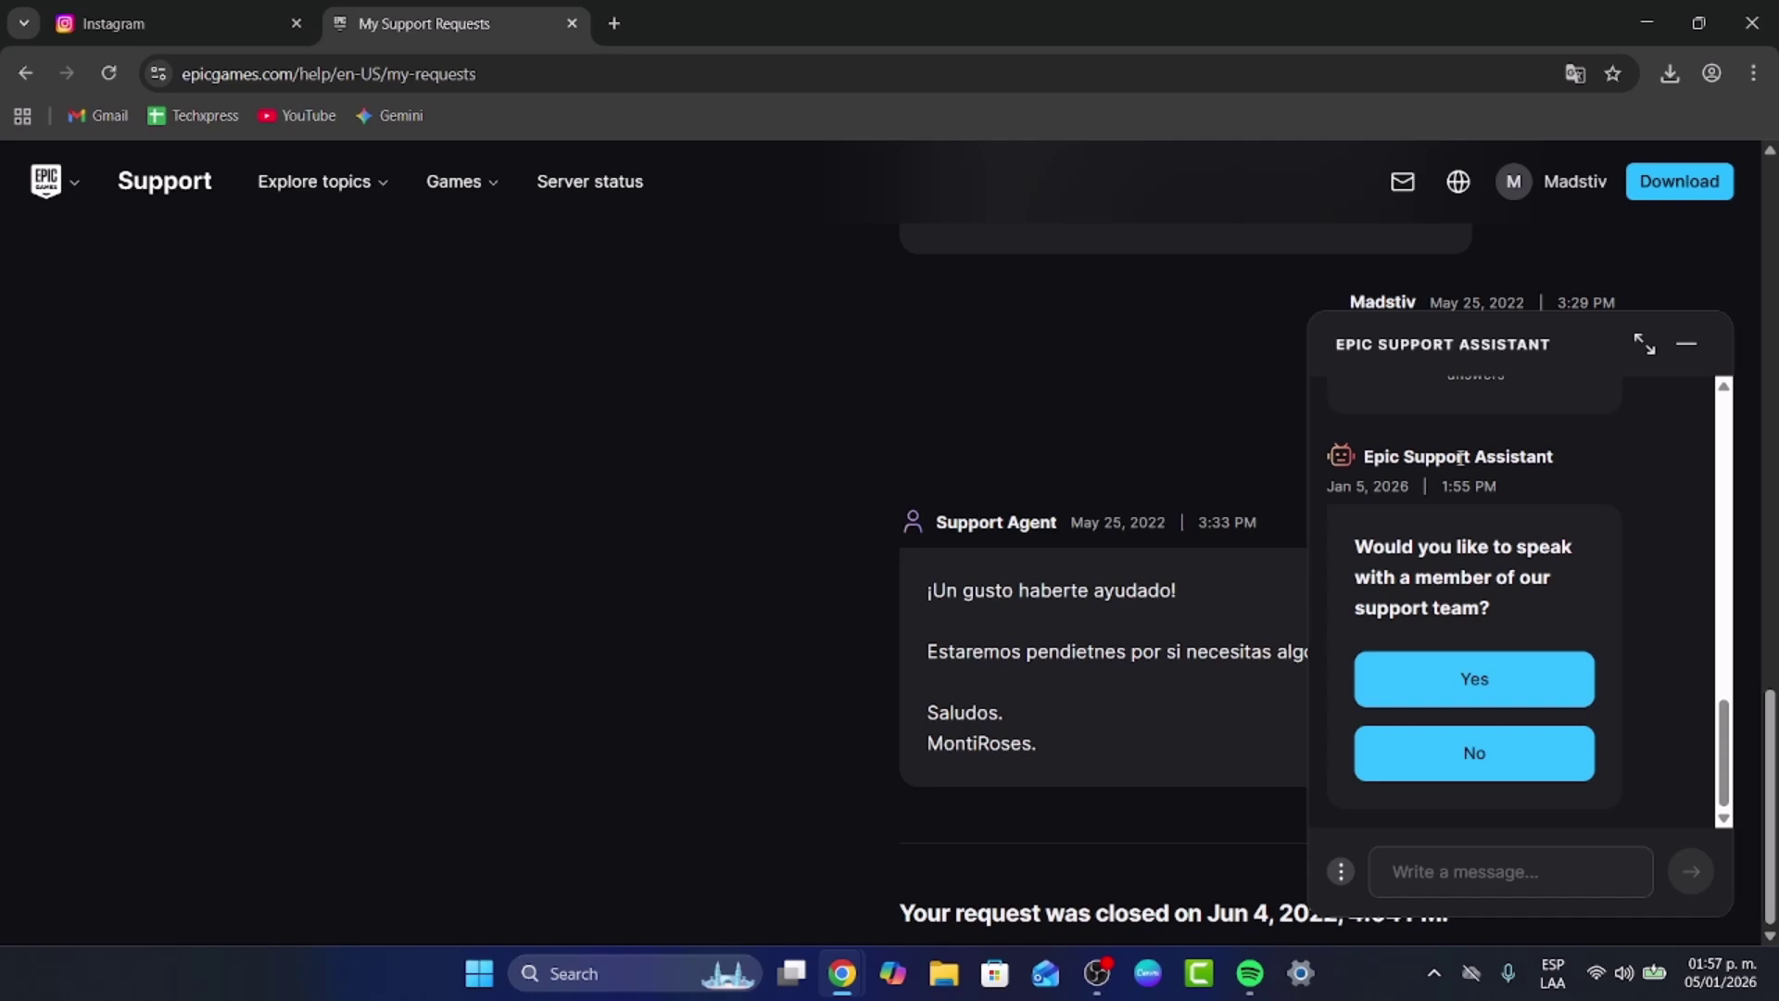
{"action": "left_click", "coordinate": [1687, 343]}
{"action": "scroll", "coordinate": [1492, 547], "scroll_direction": "up", "scroll_amount": 6}
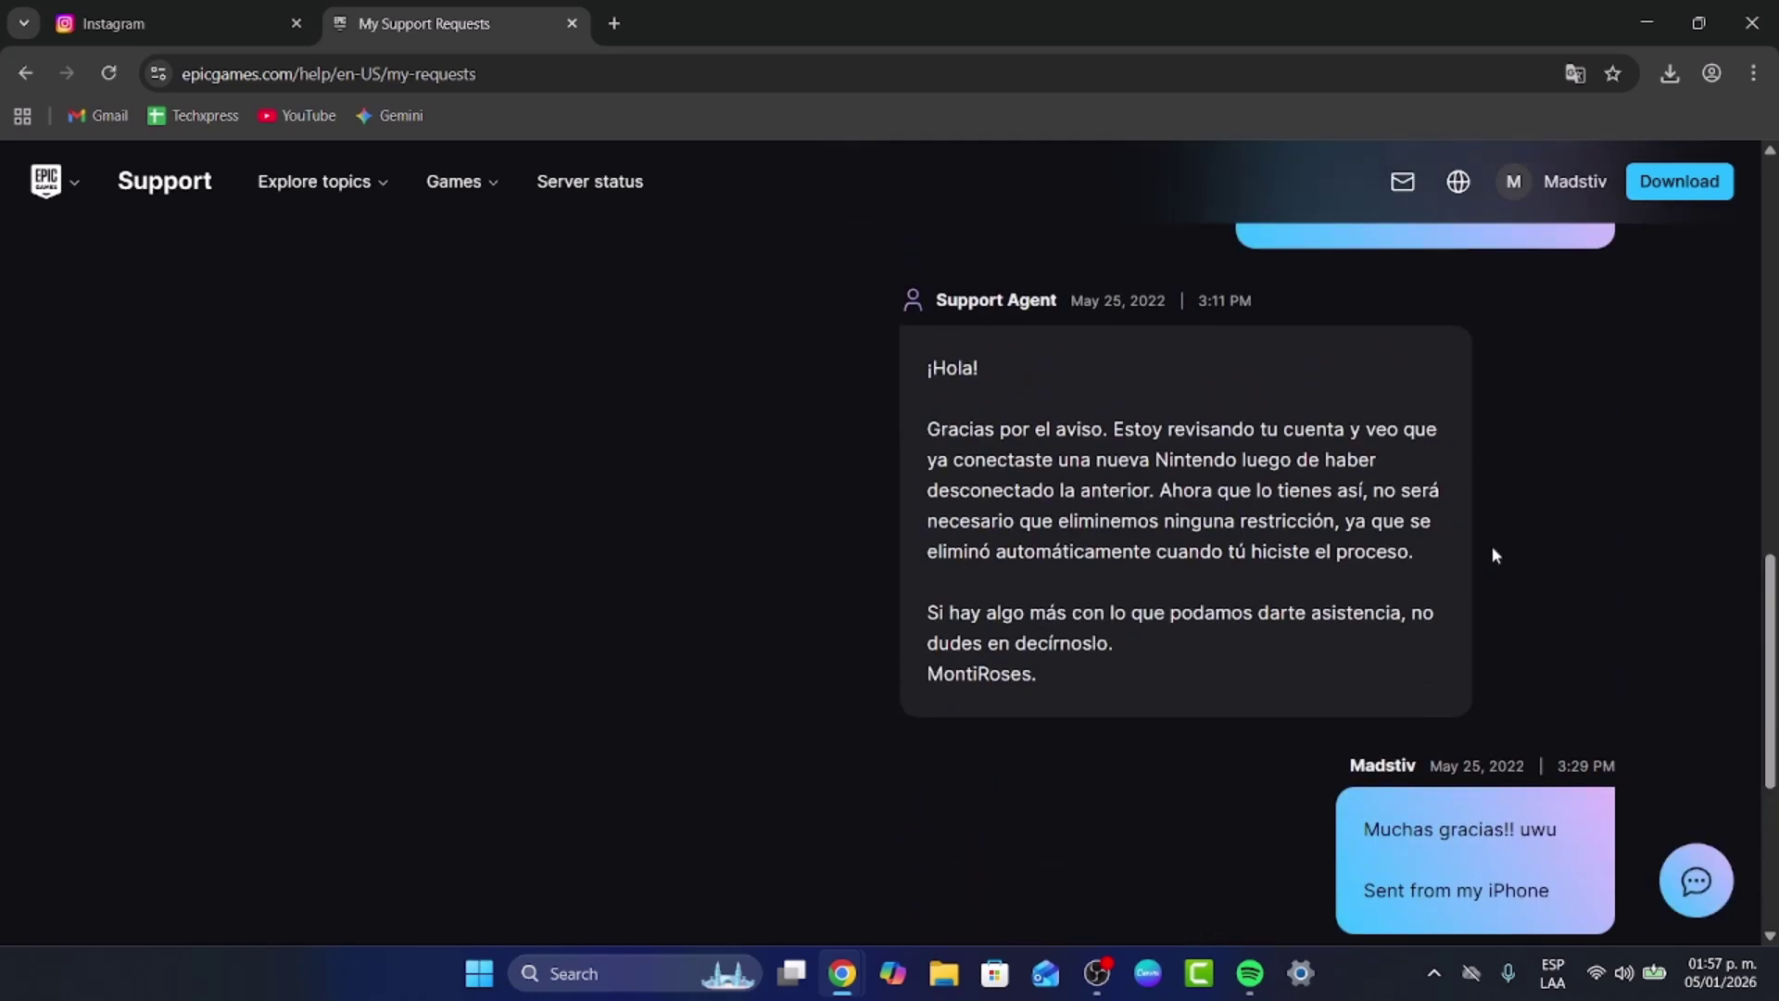
{"action": "scroll", "coordinate": [1493, 548], "scroll_direction": "down", "scroll_amount": 5}
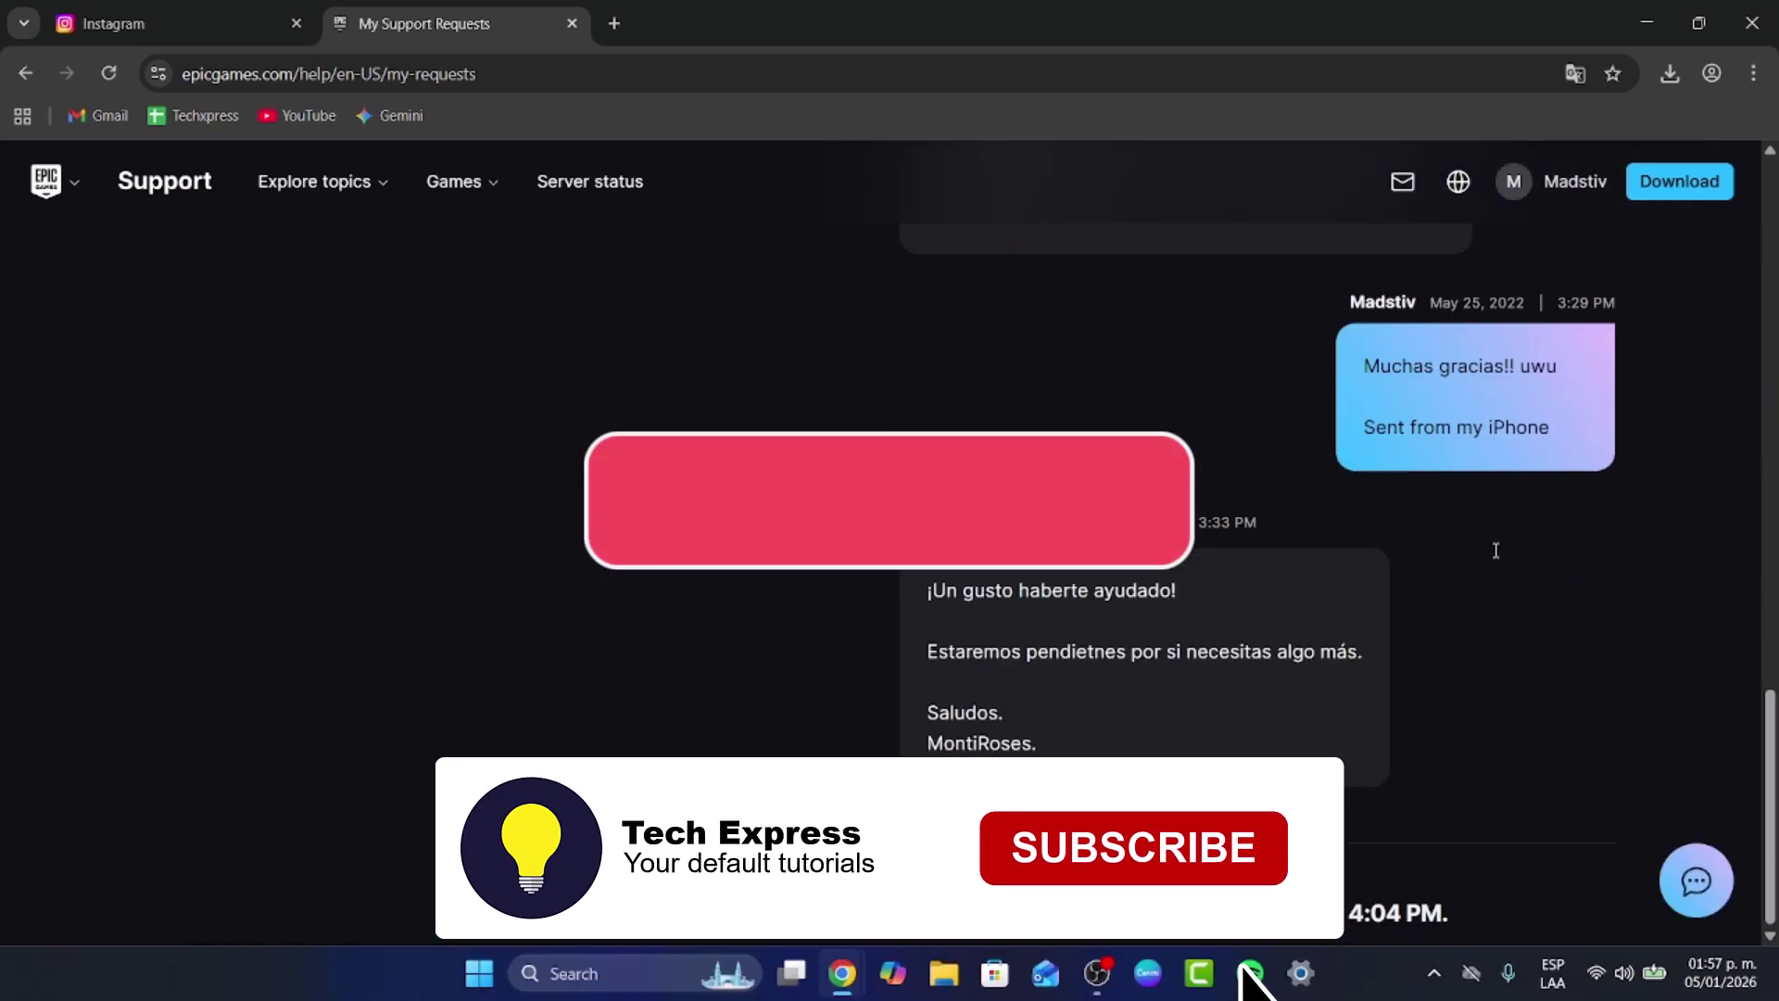